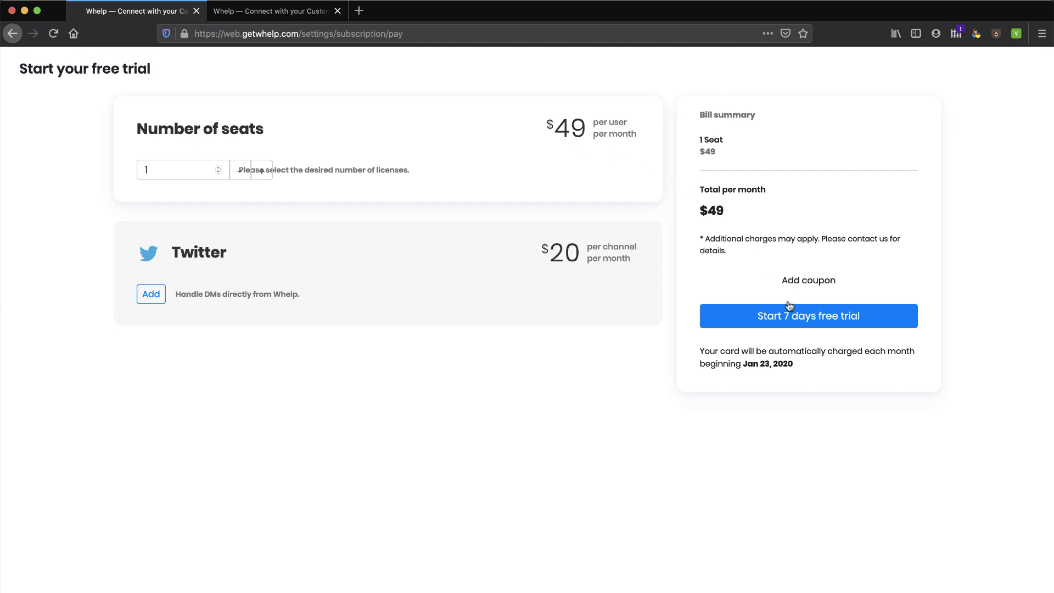
Start the 7-day free trial and open a new browser tab
click(820, 318)
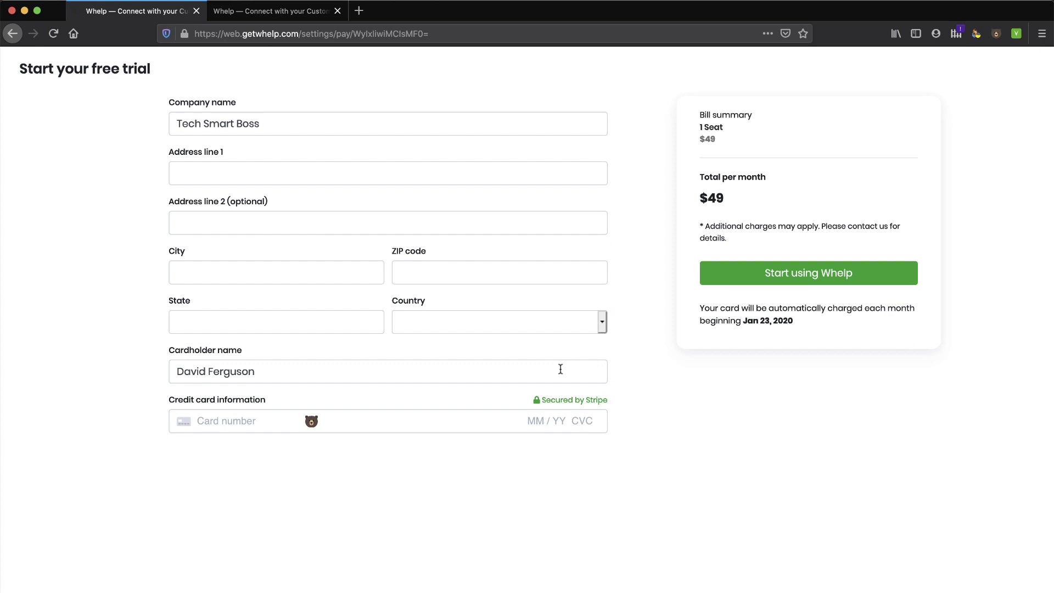
click(359, 12)
Load privacy.com in the new tab, then return to the Whelp free-trial form
text(privacy.c)
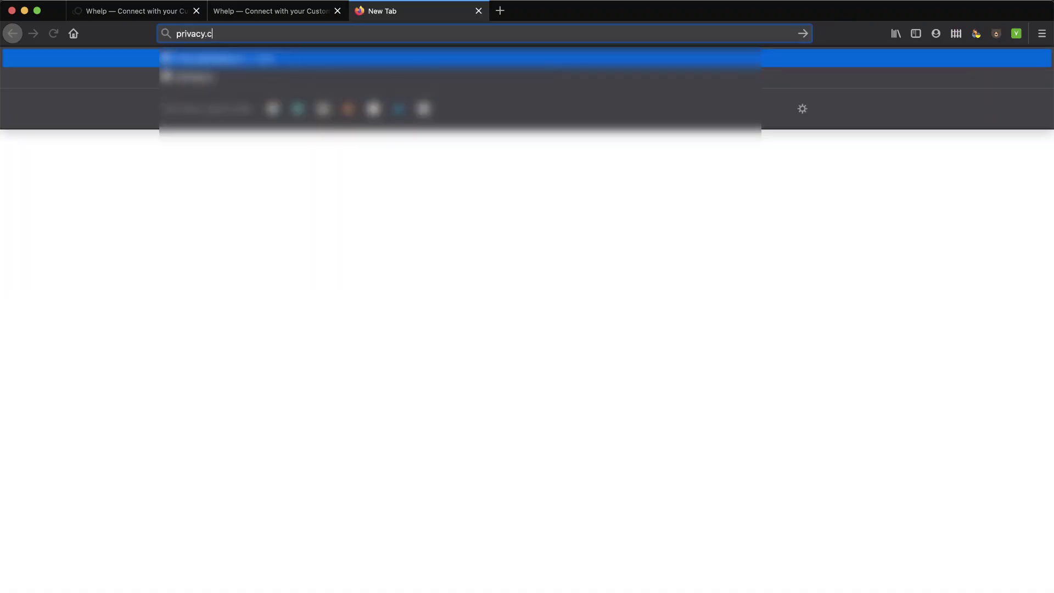
text(om)
key(Return)
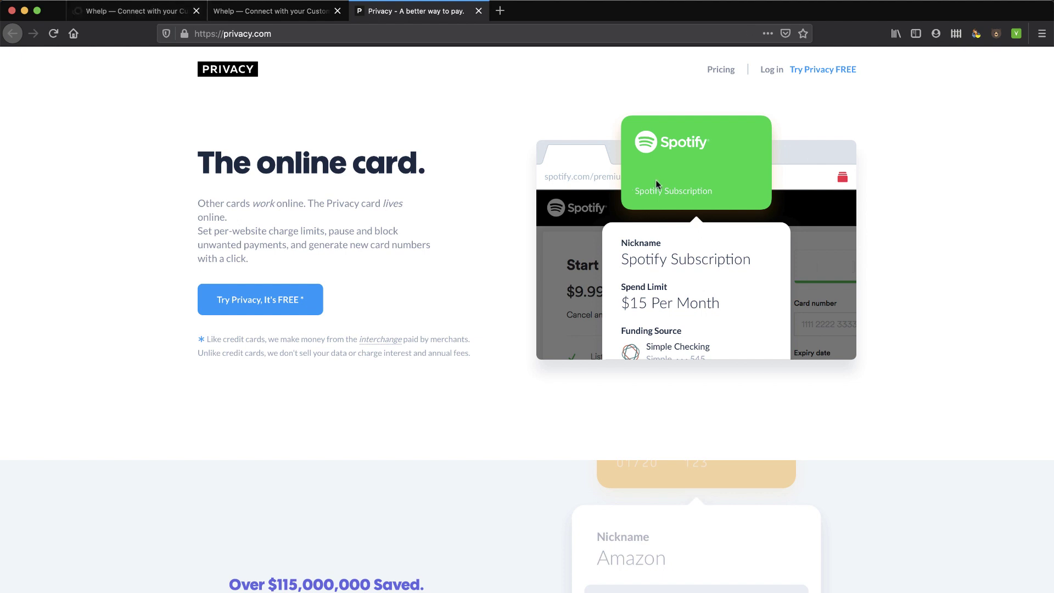
click(158, 13)
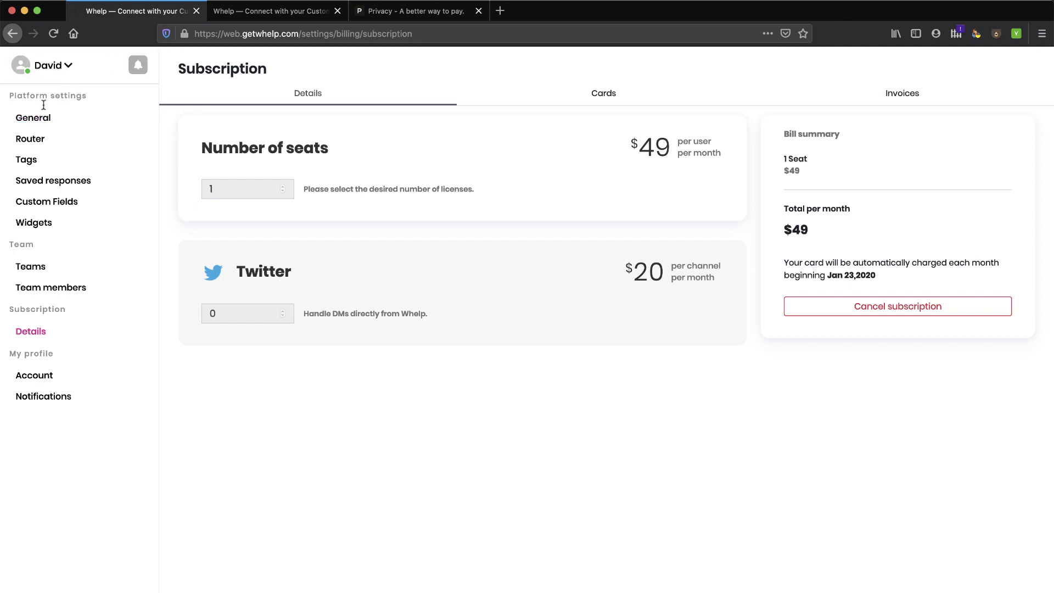
Reach the General platform settings through the David user menu's Settings
click(67, 69)
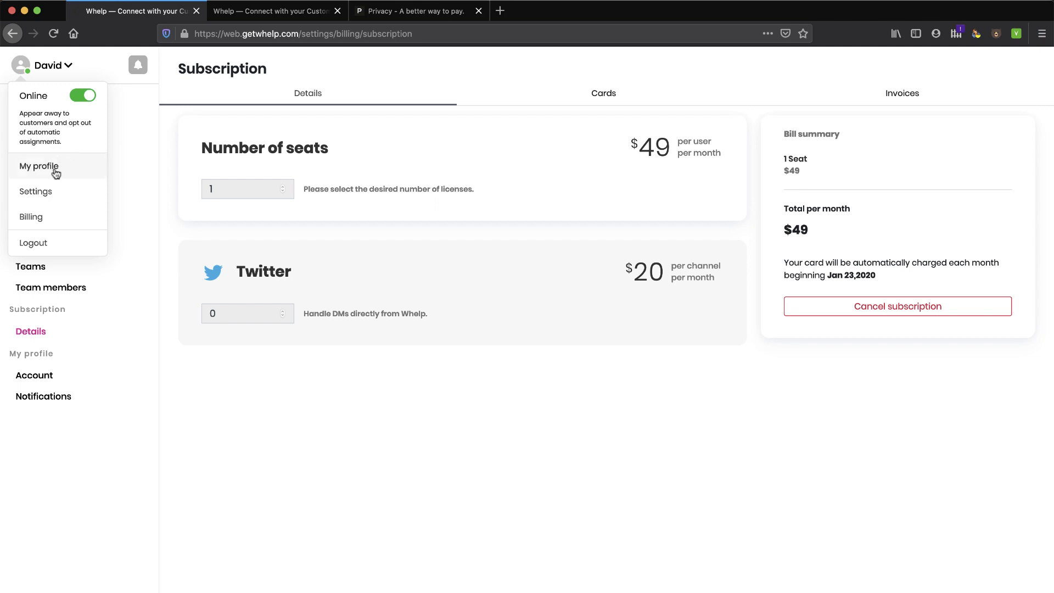
click(67, 67)
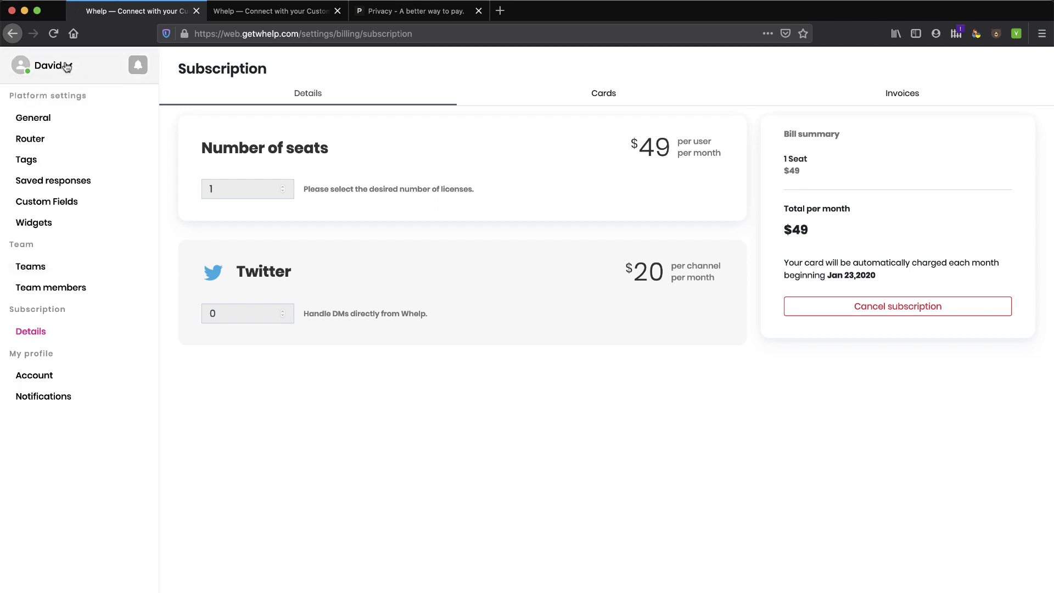
click(40, 122)
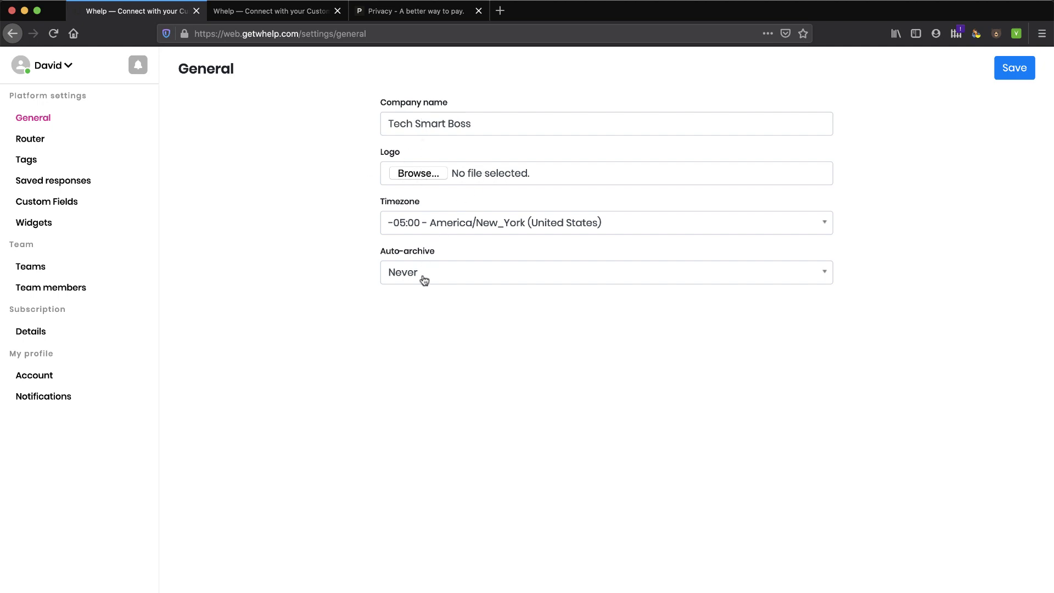
Browse for a company logo file, moving from Downloads to the Desktop folder
click(419, 173)
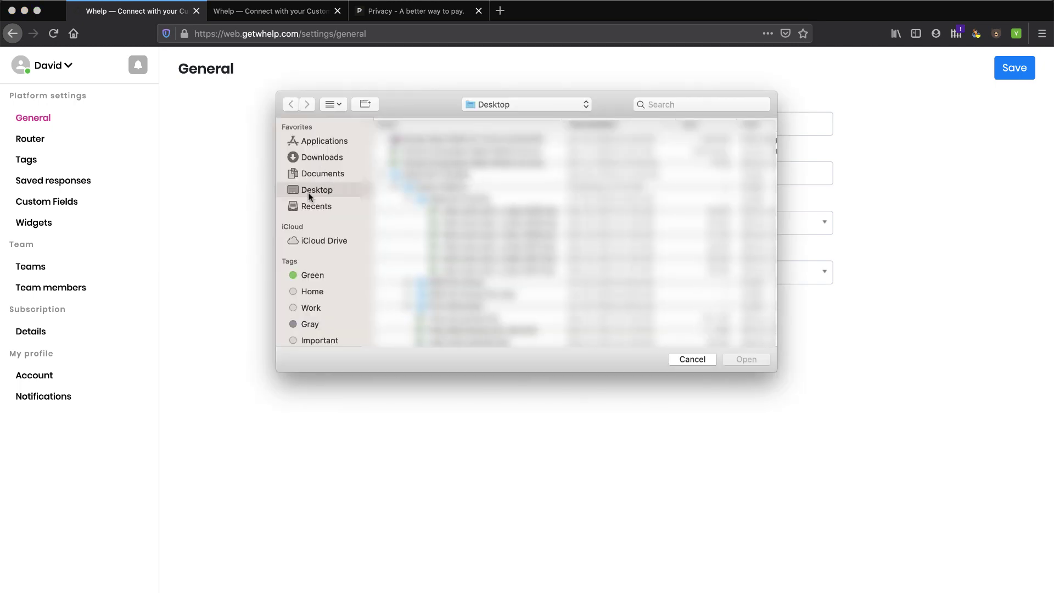
click(316, 159)
scroll(440, 176, down, 1)
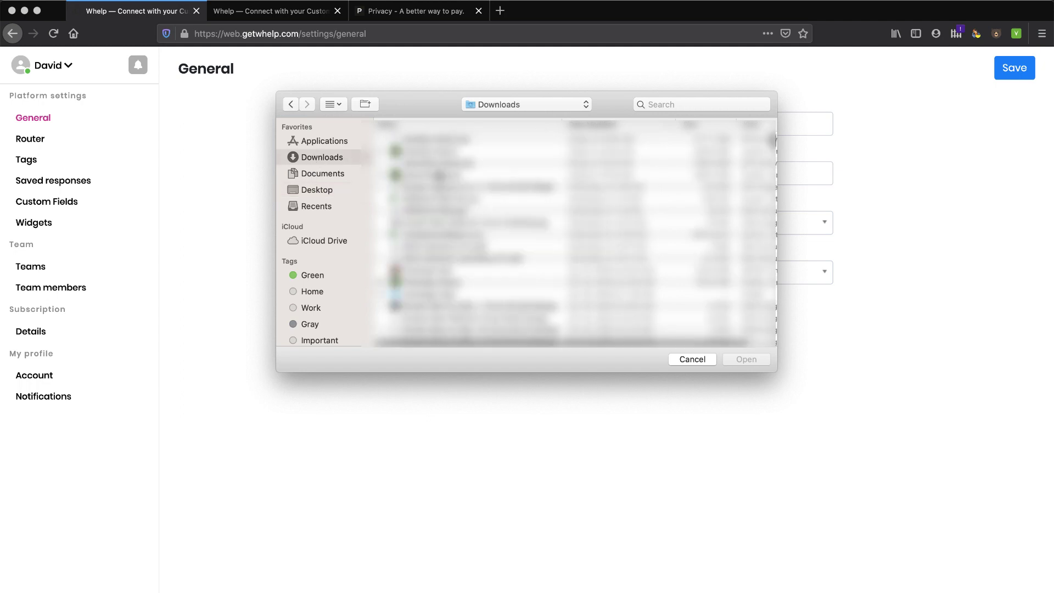
scroll(448, 195, down, 5)
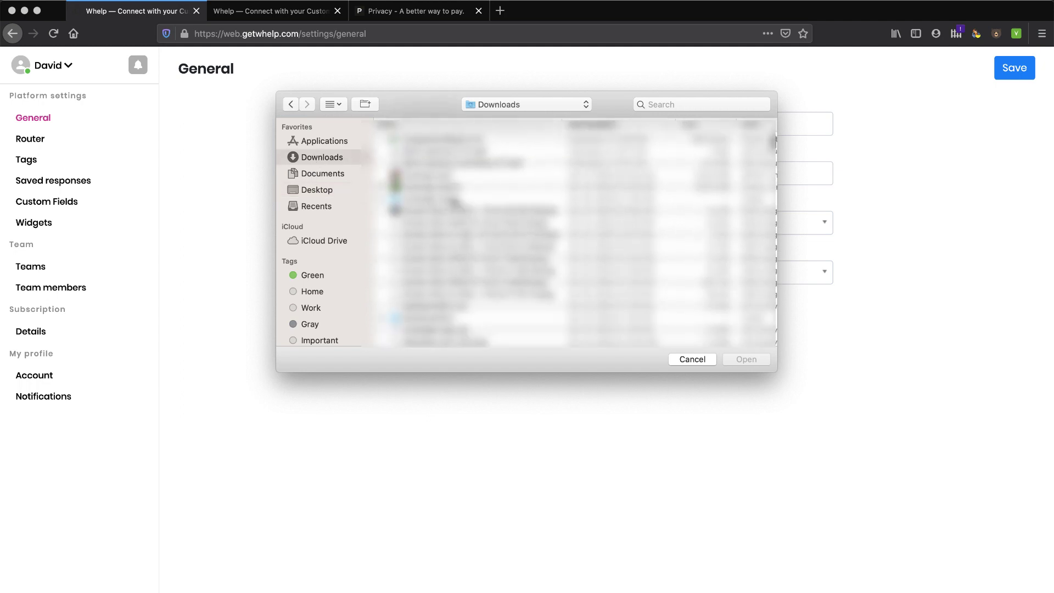
scroll(456, 202, down, 6)
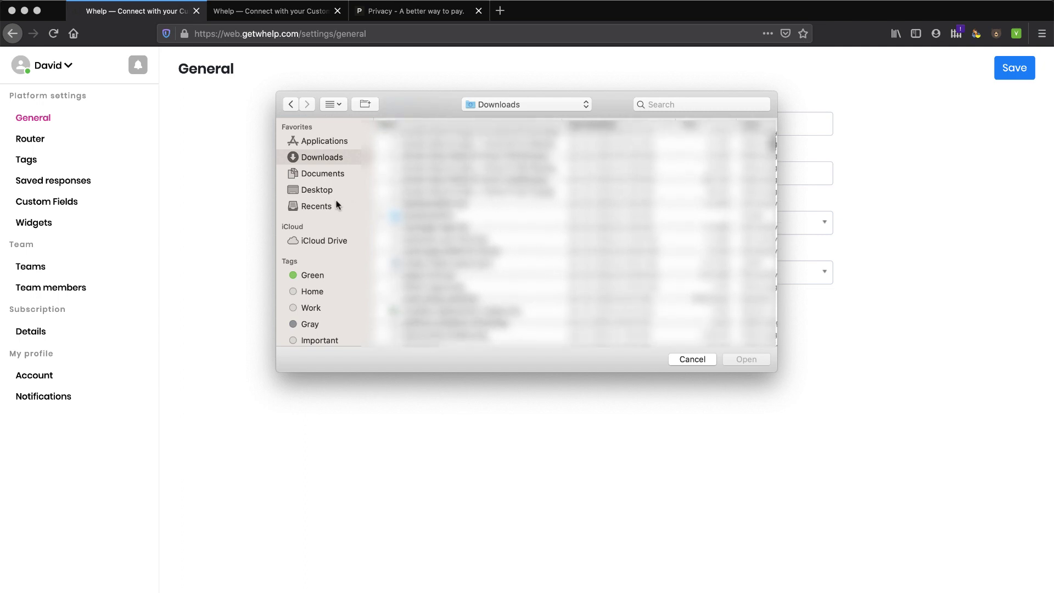
click(316, 188)
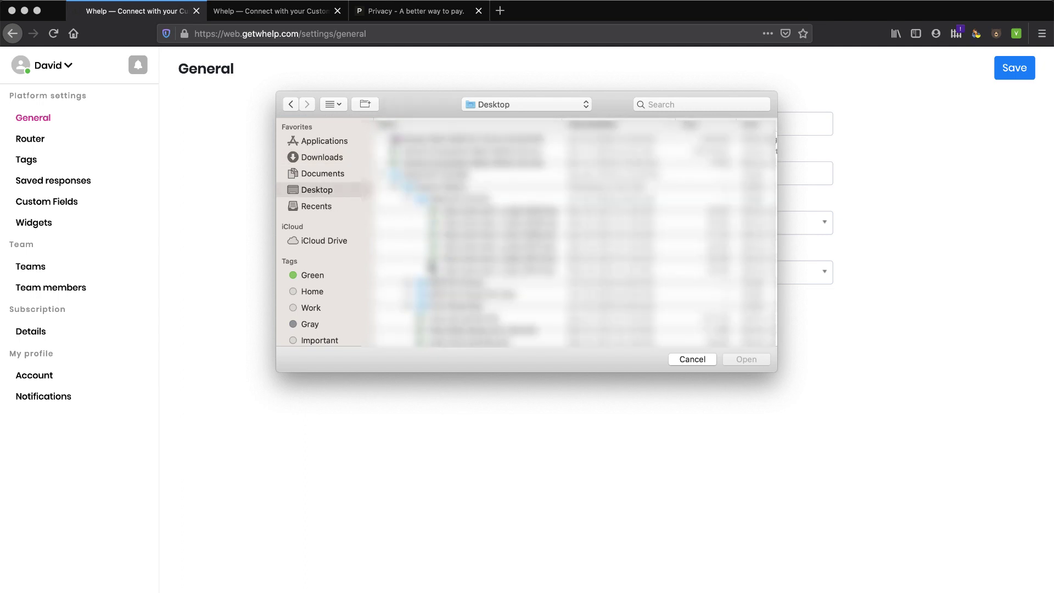
Set Tech Smart Boss icon 1.png as the logo, save, and go to Router settings
scroll(433, 268, down, 2)
scroll(432, 267, down, 5)
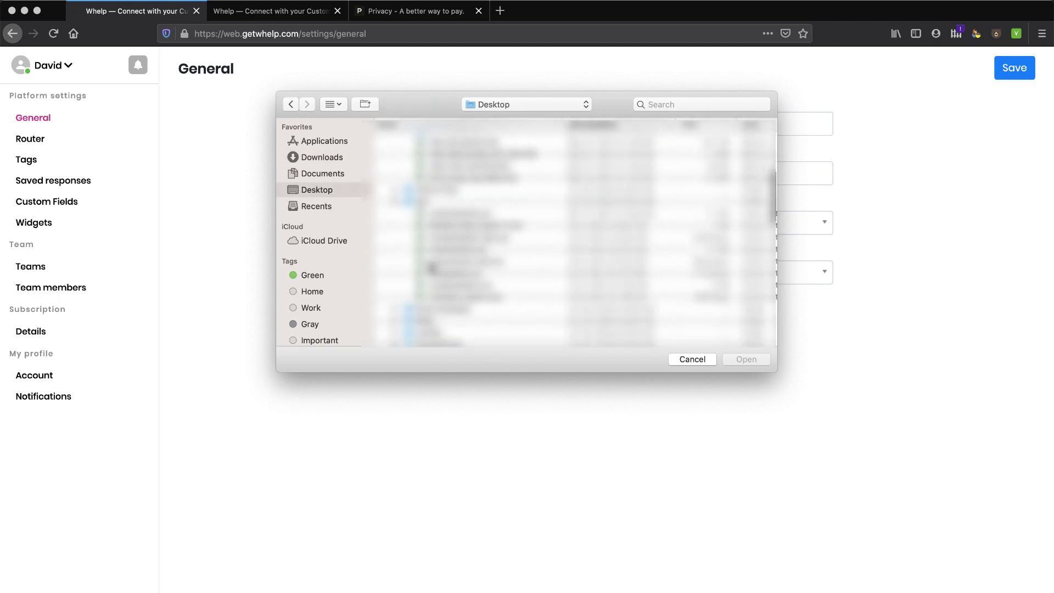
scroll(577, 236, down, 6)
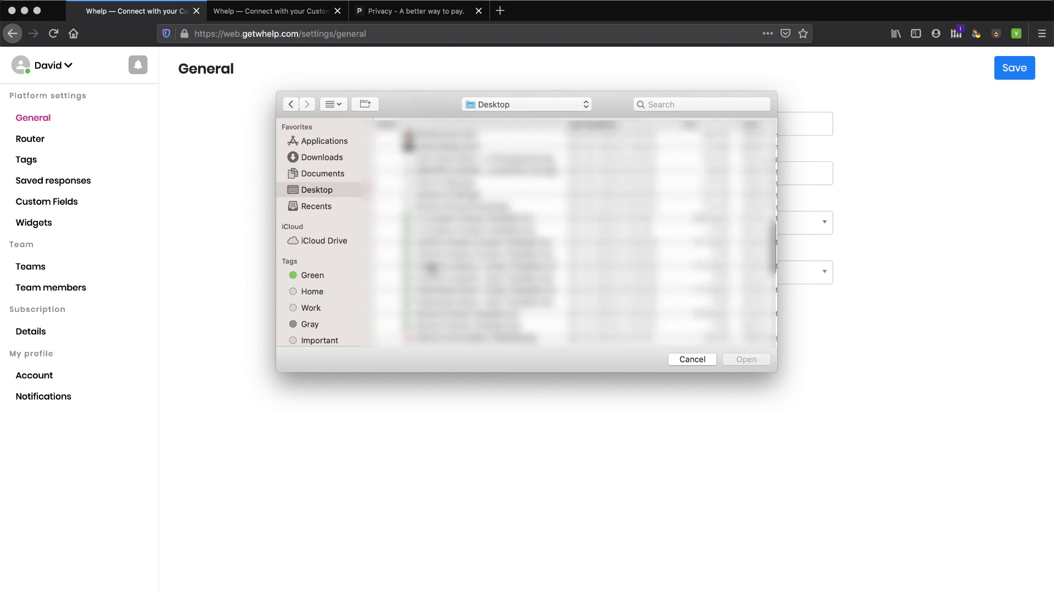
scroll(431, 269, down, 5)
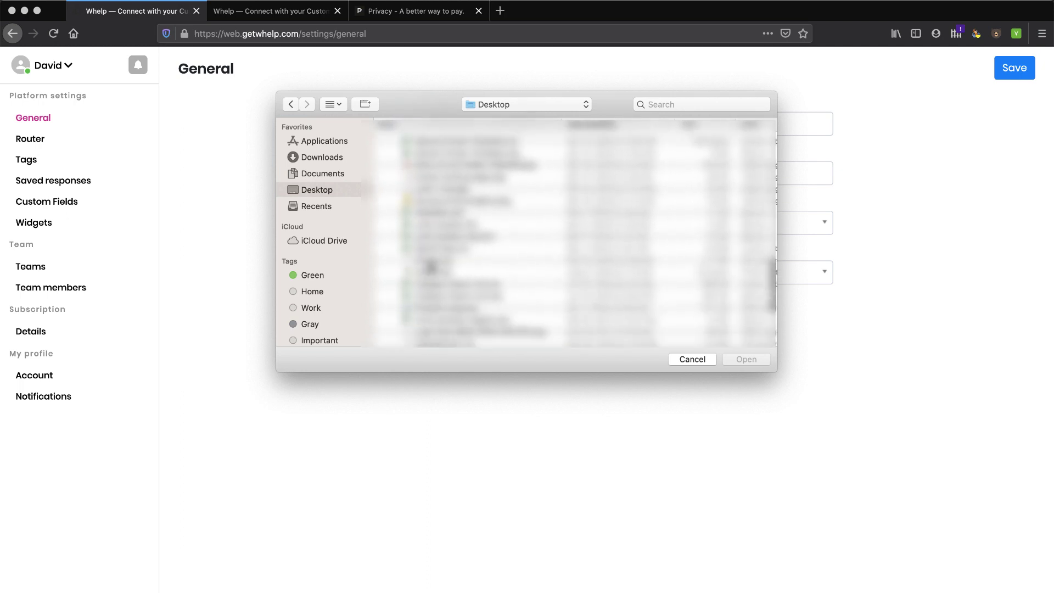
scroll(431, 267, down, 3)
double_click(431, 315)
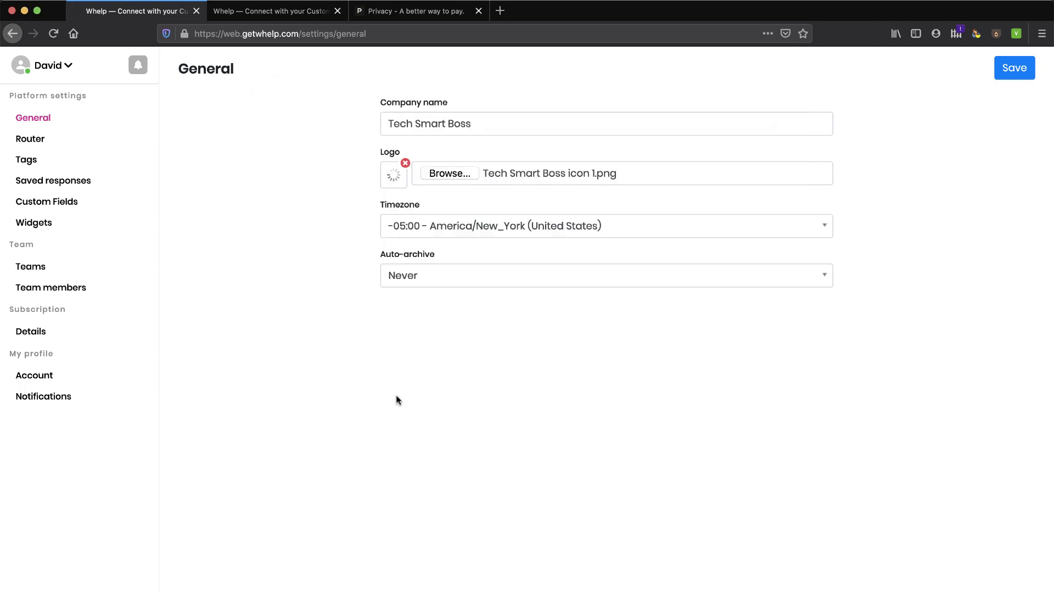
click(1015, 69)
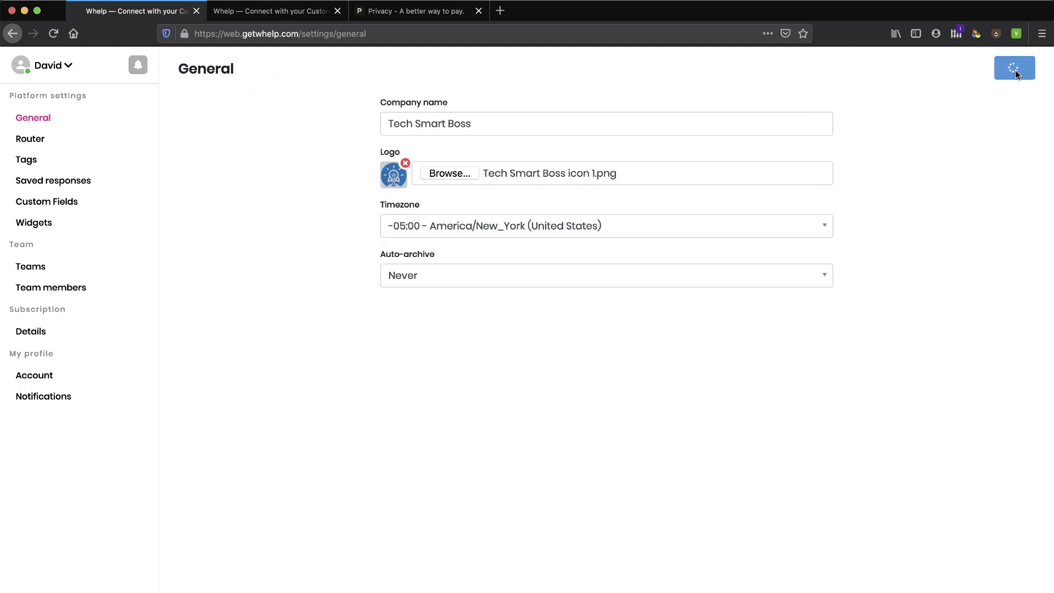
click(32, 139)
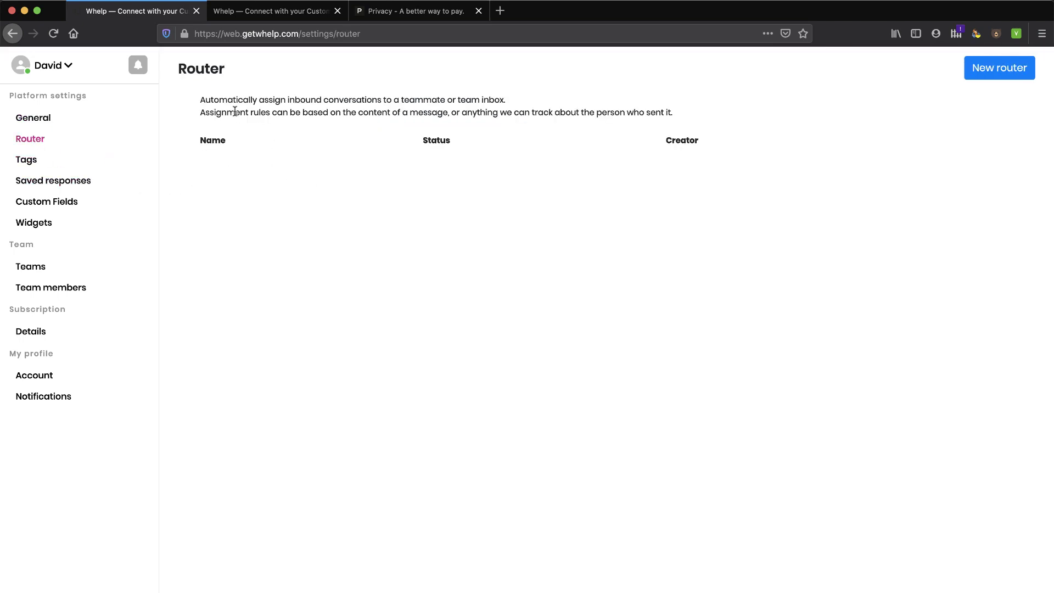
Start a new router and inspect the available Channel choices
drag(235, 99, 485, 100)
click(996, 72)
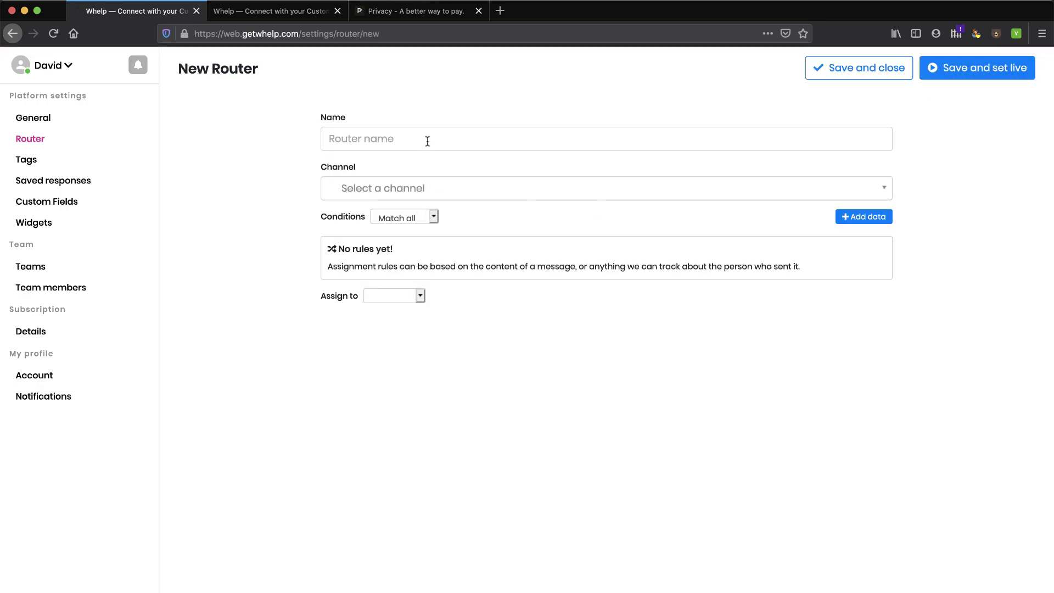
click(426, 139)
click(437, 194)
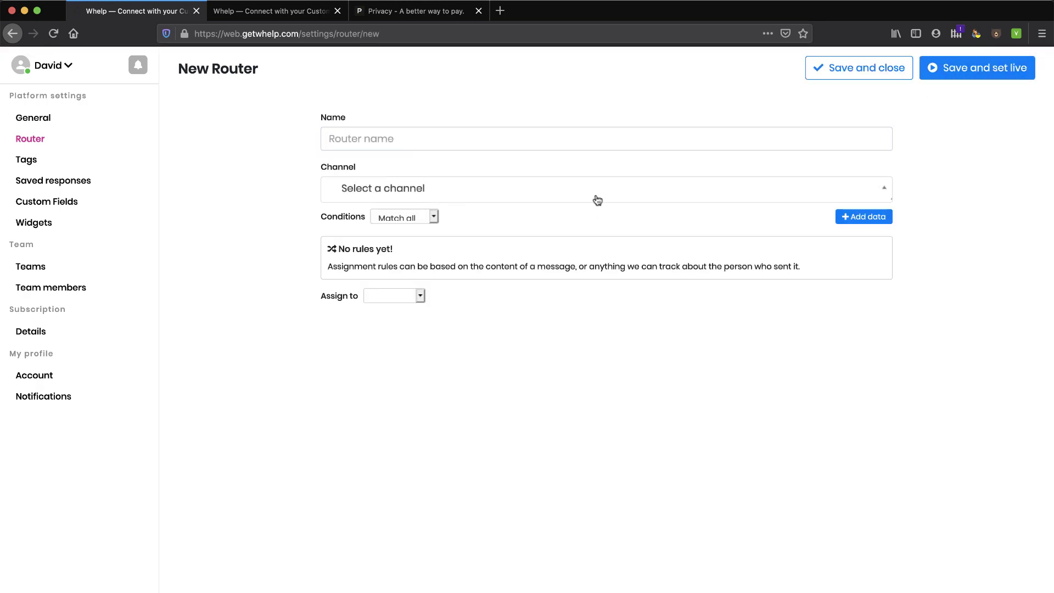
click(886, 190)
click(887, 190)
Review the Assign to and Conditions options, try Add data, then move to Tags
click(412, 297)
click(437, 195)
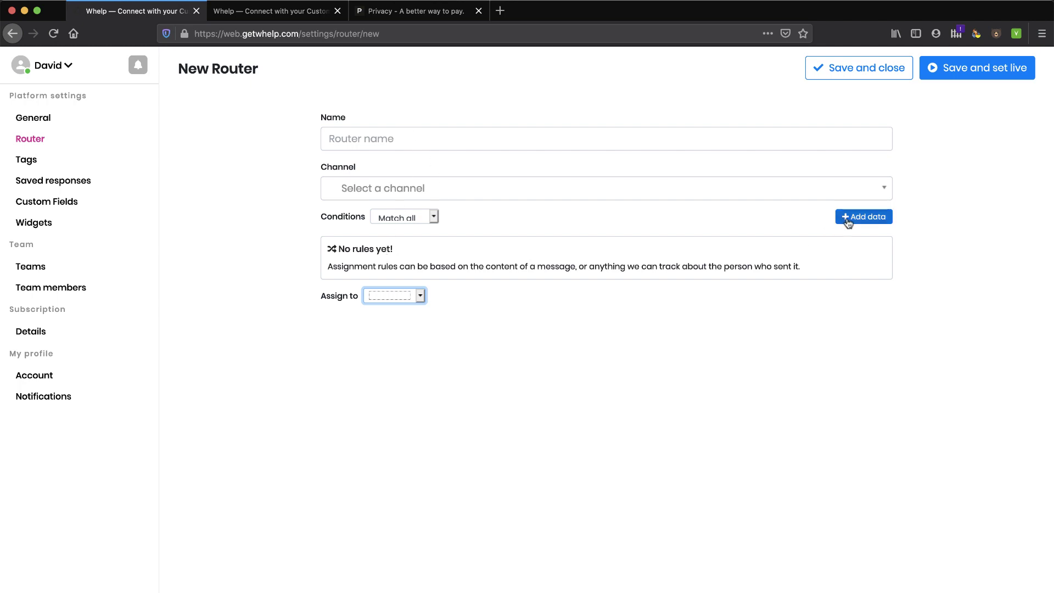
click(417, 217)
click(418, 218)
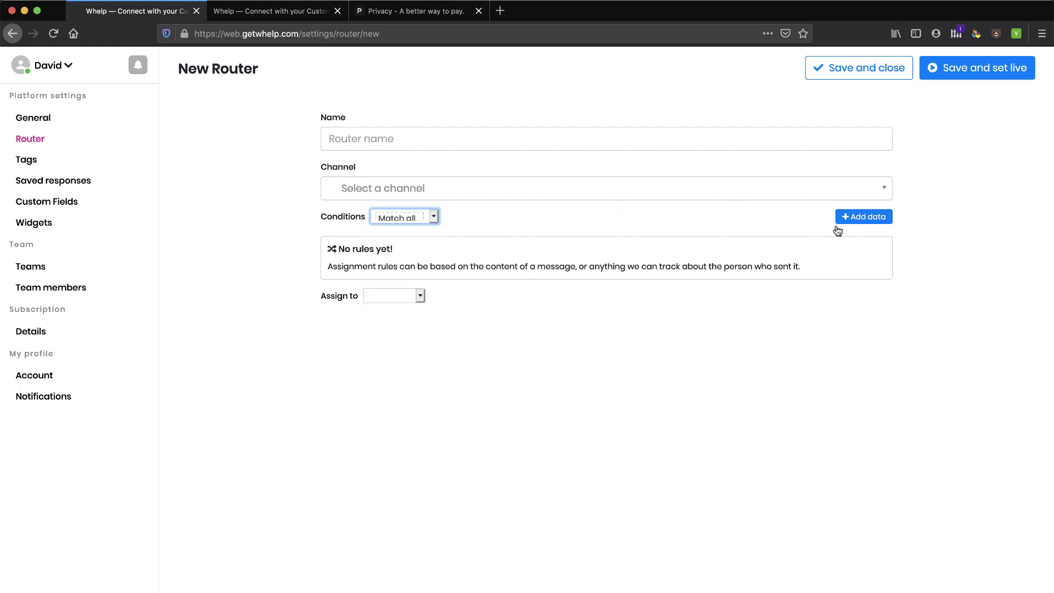
click(854, 218)
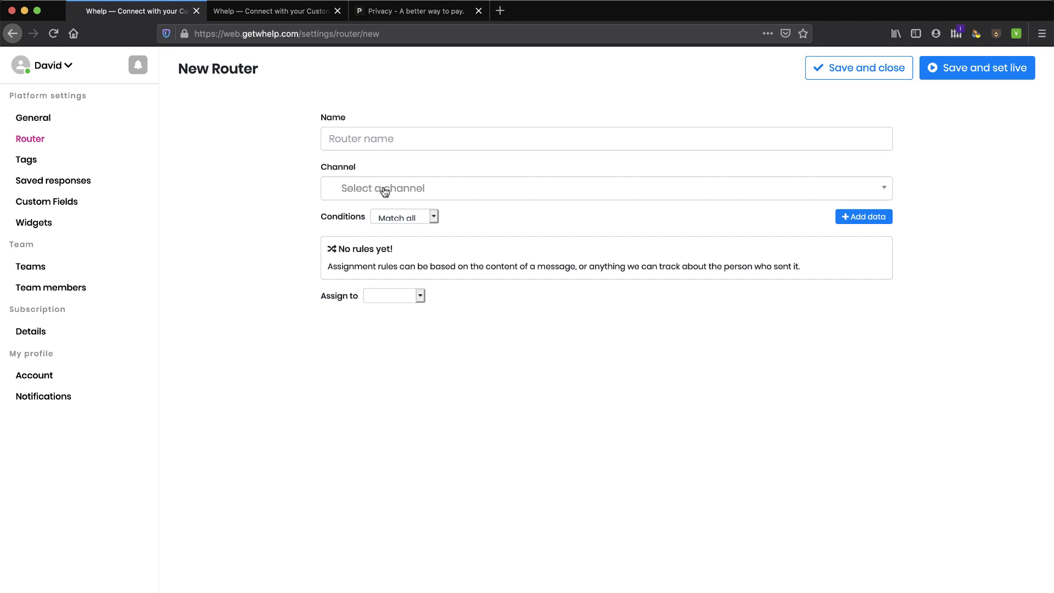
click(39, 168)
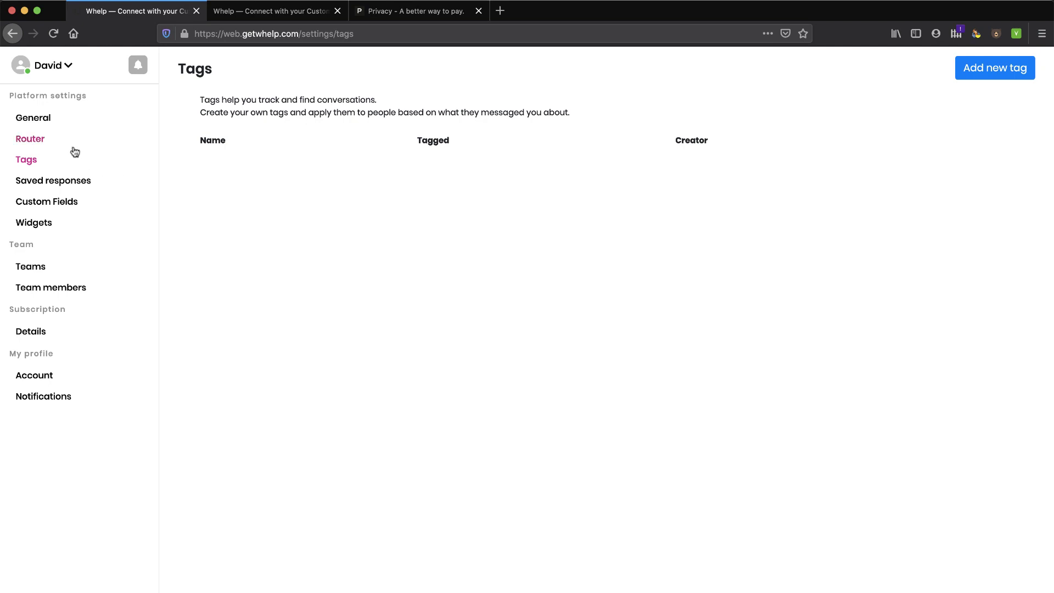
Start a new saved response and discard it without saving
click(44, 185)
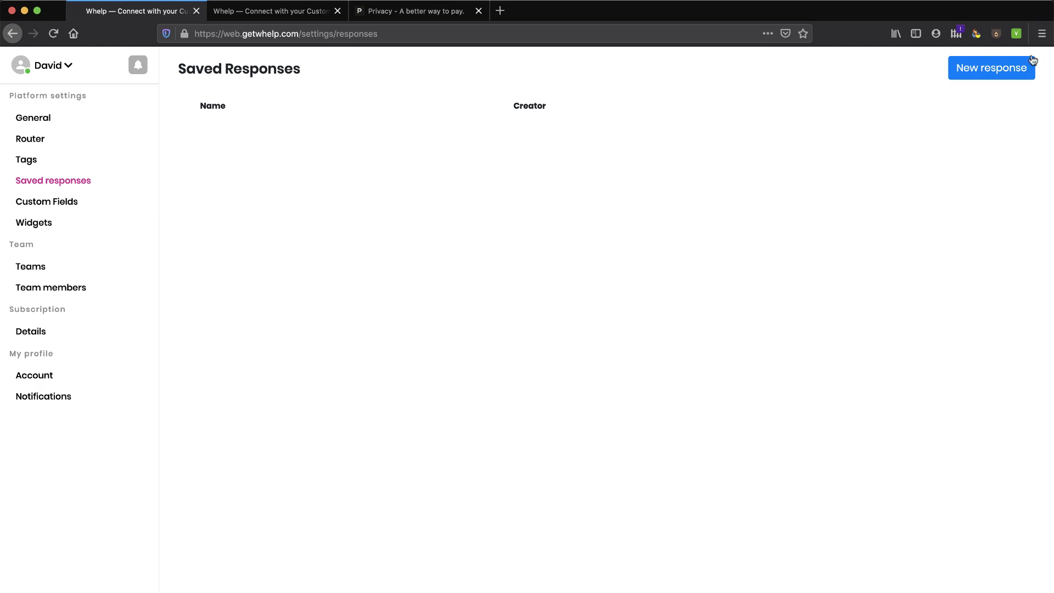
click(991, 67)
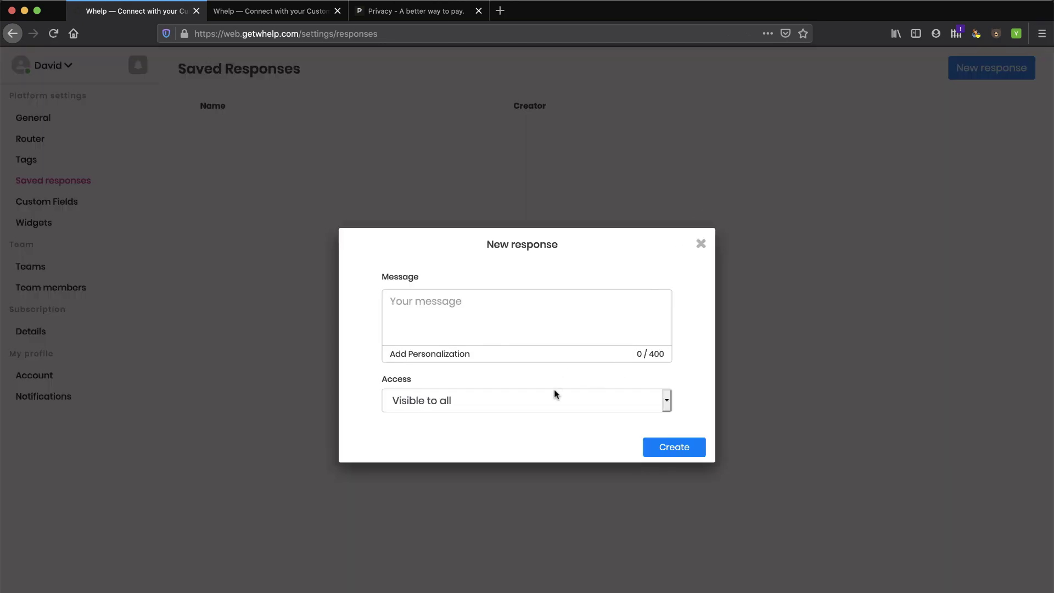
click(701, 243)
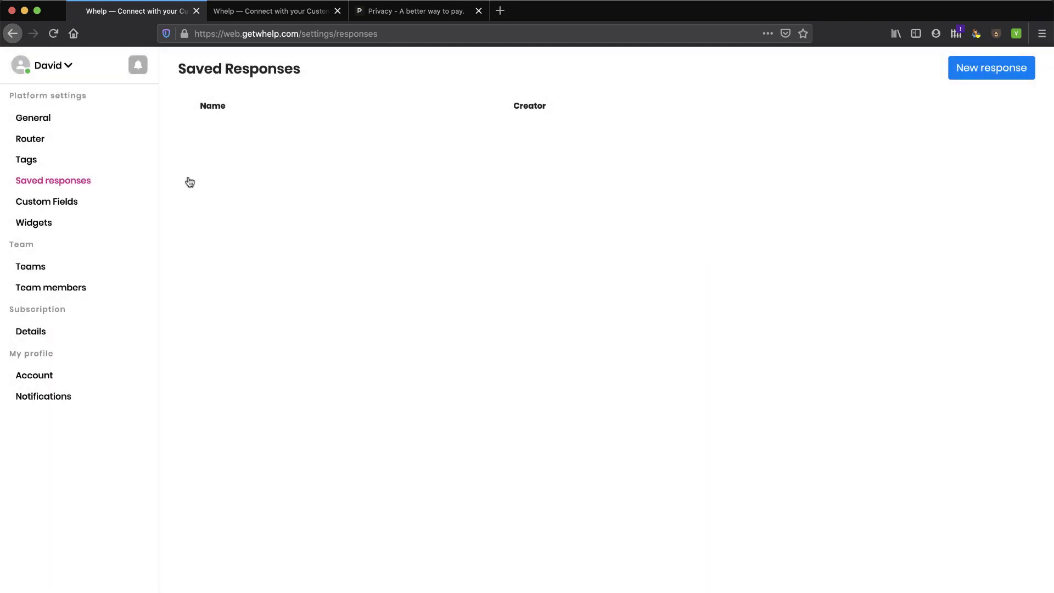
Start a new custom field, view Data Type choices unpicked, then go to Widgets
click(59, 202)
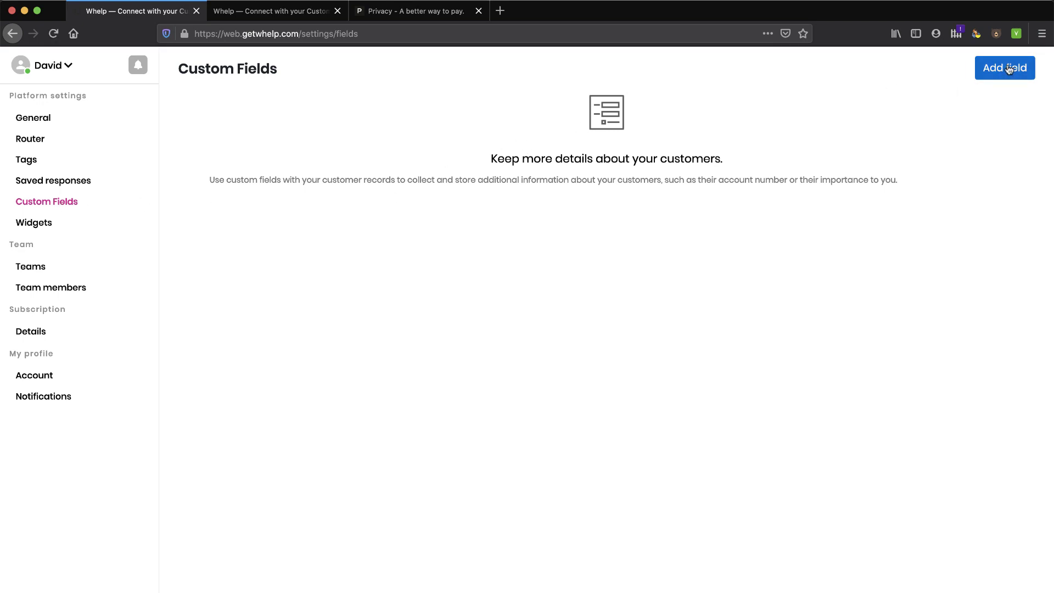
click(996, 69)
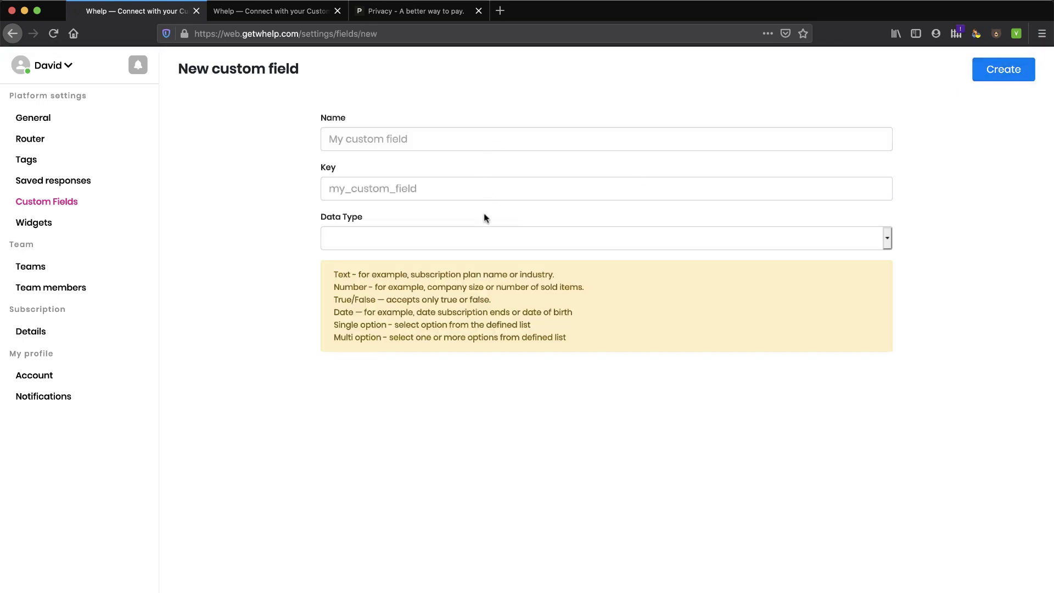
click(490, 242)
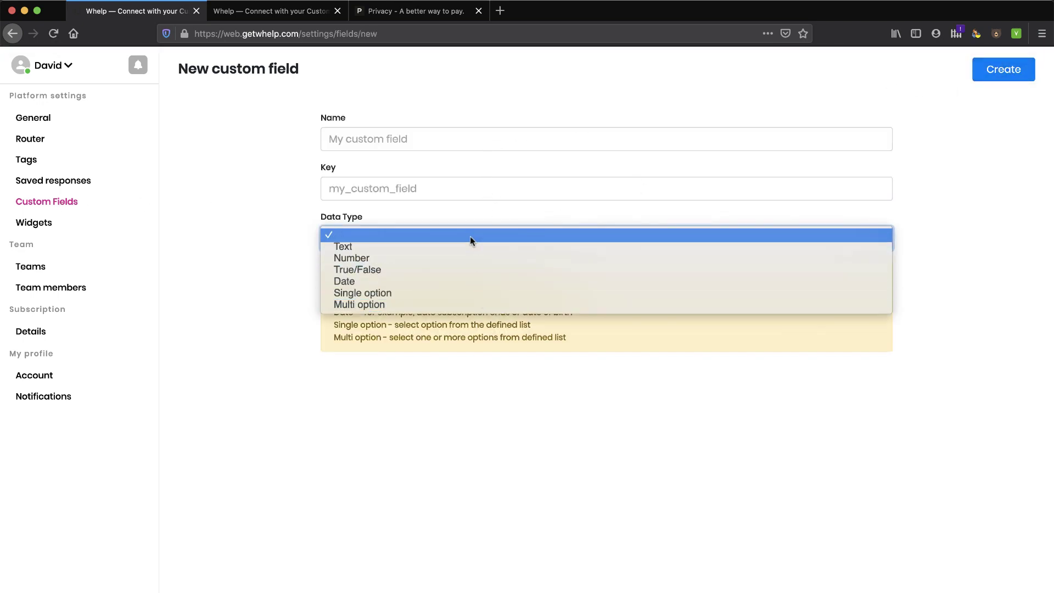
click(917, 161)
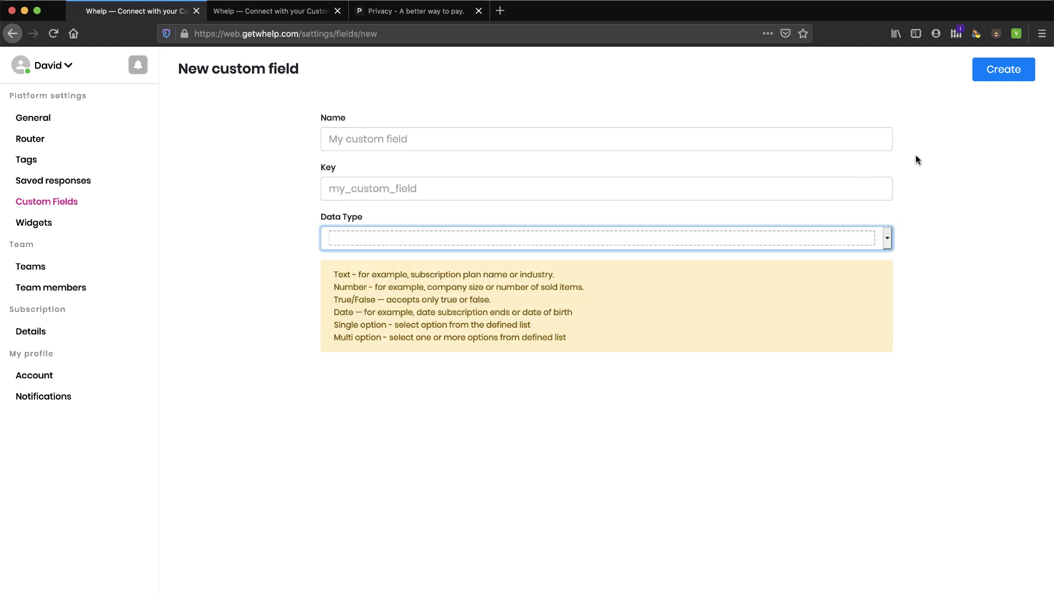
click(41, 222)
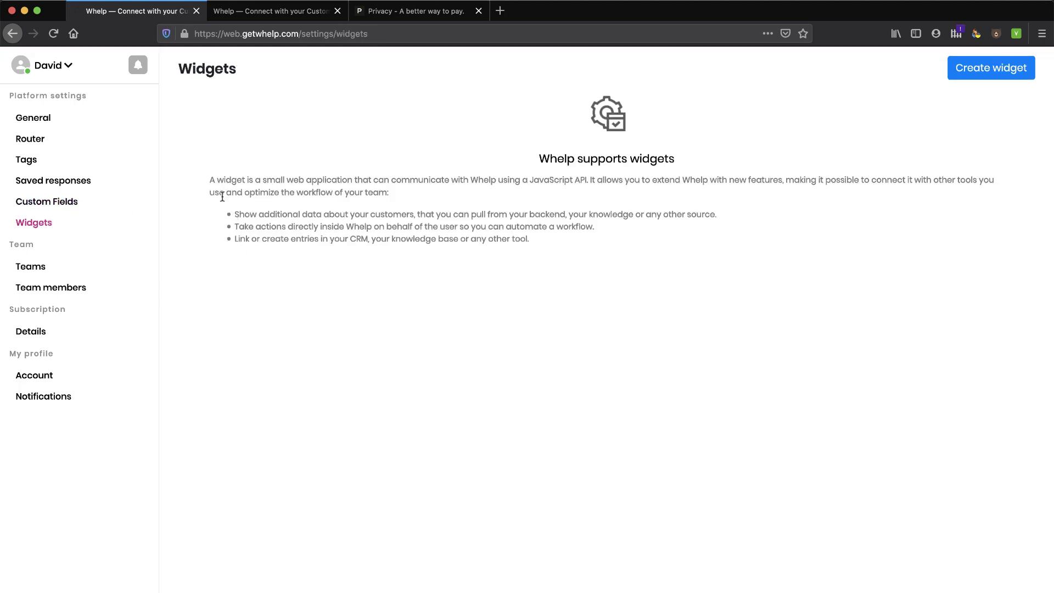
click(971, 69)
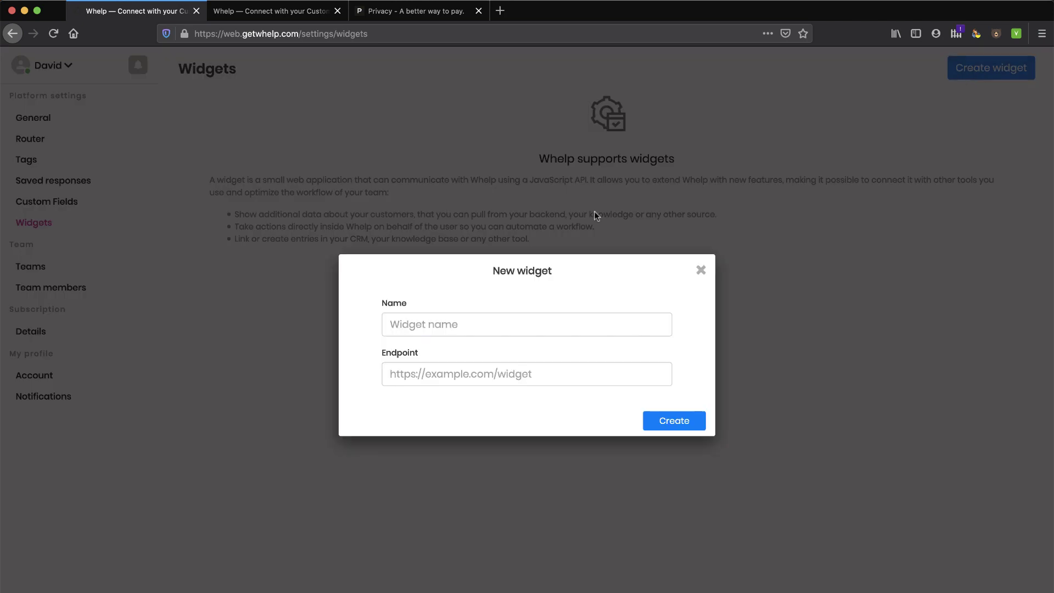
click(527, 322)
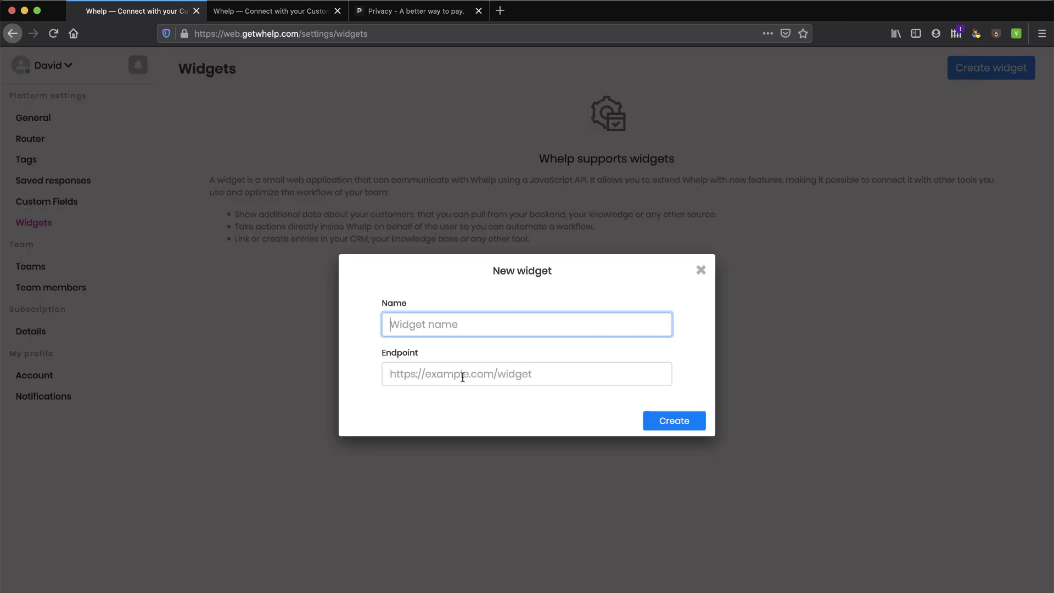
click(701, 270)
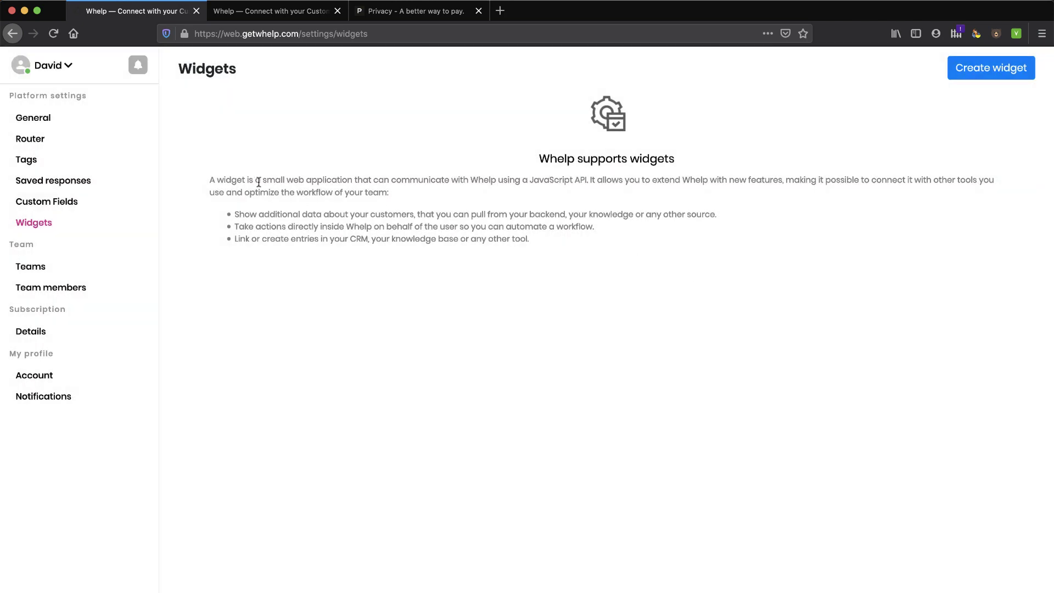
drag(258, 181, 854, 183)
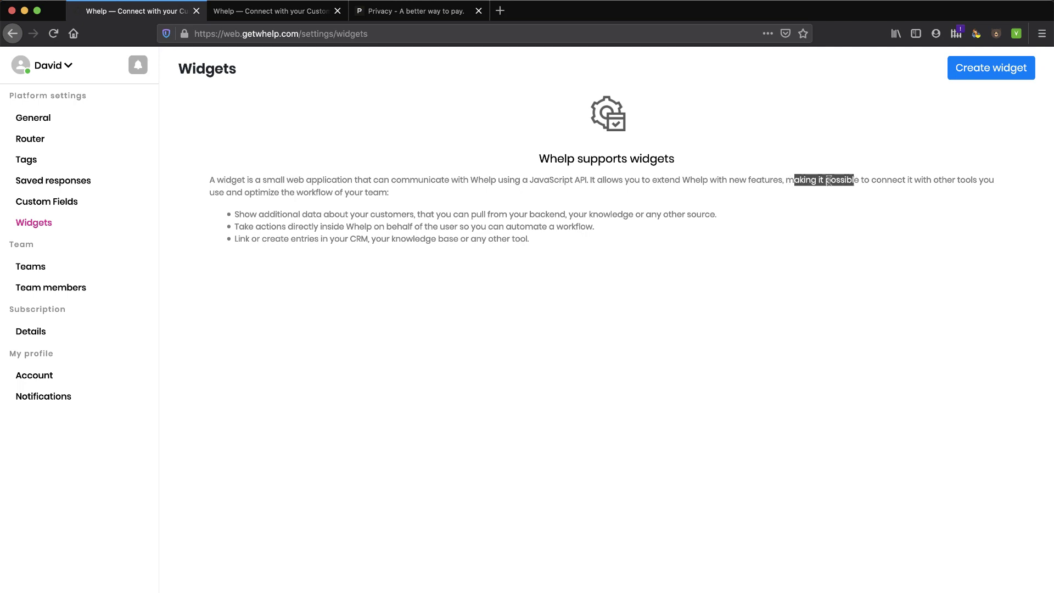
drag(284, 240, 411, 240)
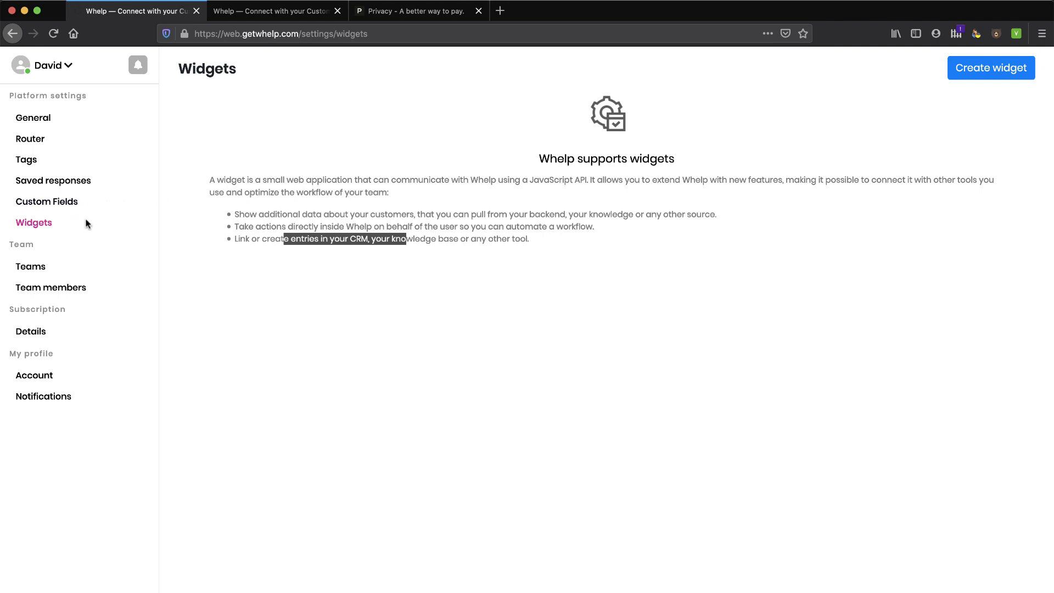
click(1005, 68)
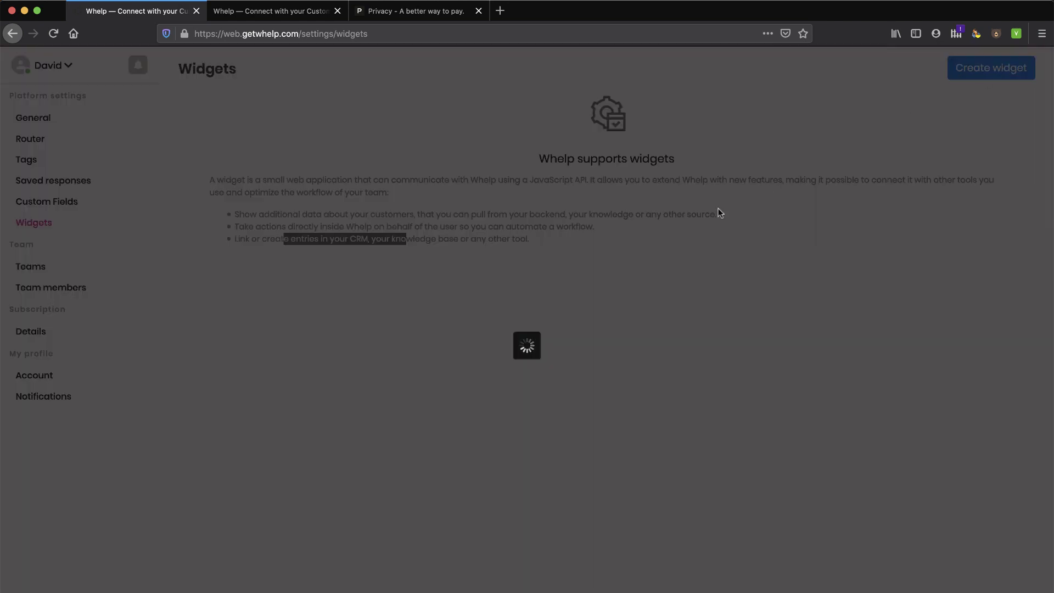
click(702, 271)
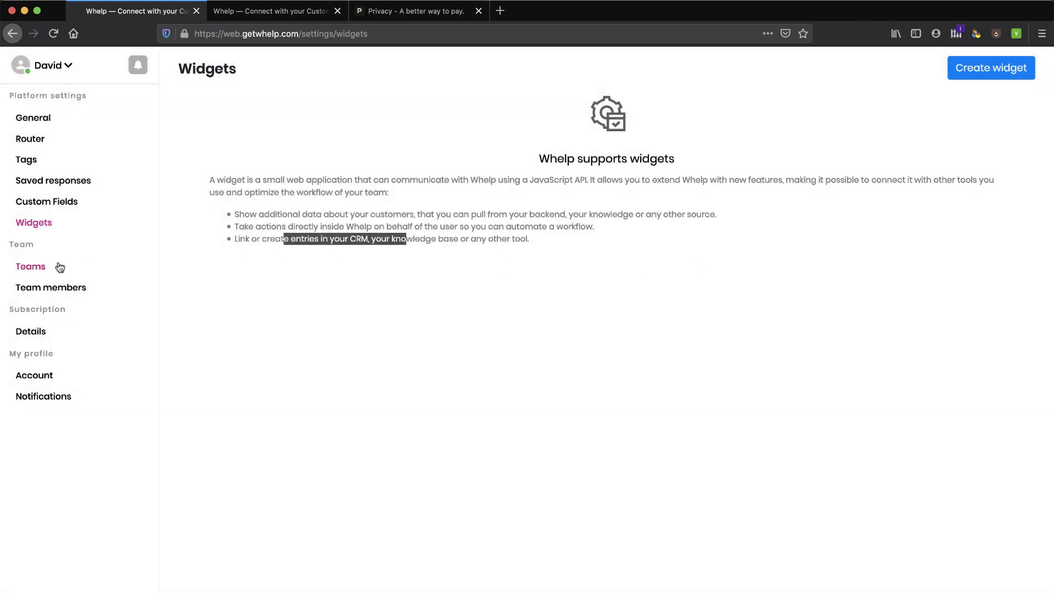
Start a new team named Support with the account owner as its member
click(29, 270)
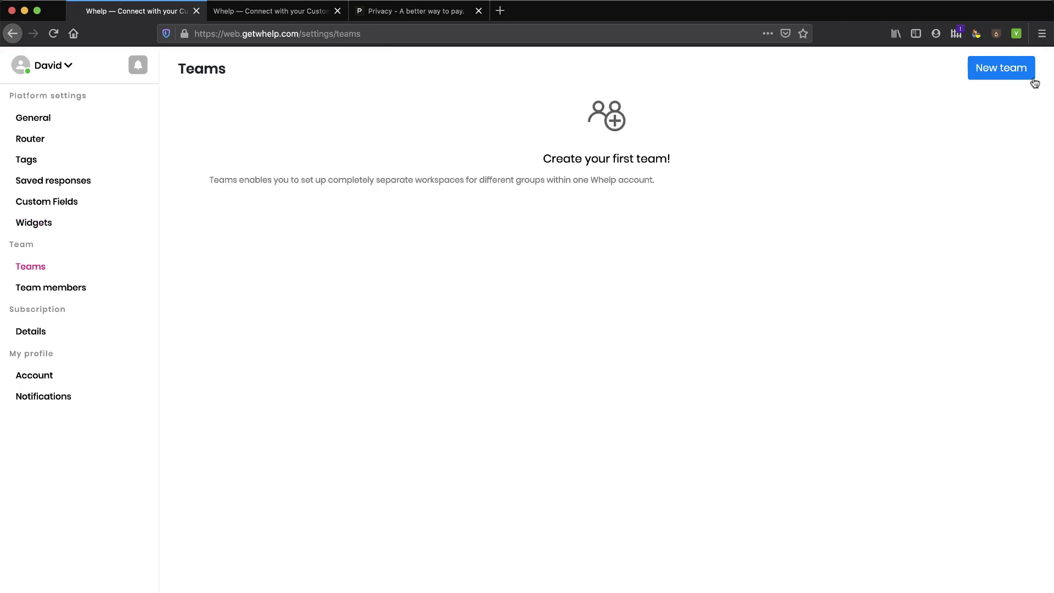
click(1012, 67)
click(538, 139)
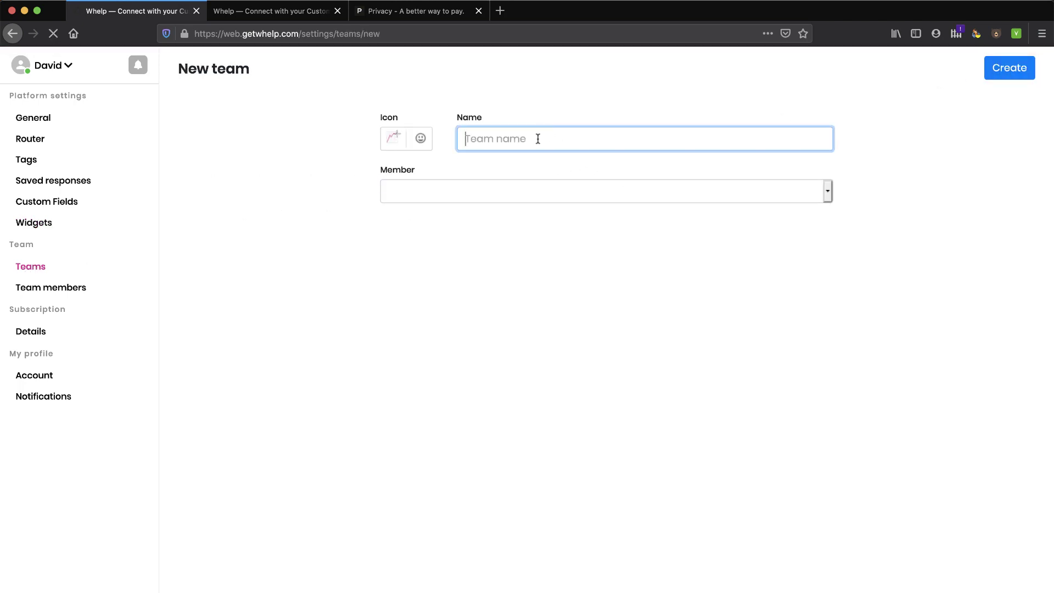
text(Support)
click(542, 200)
click(527, 201)
click(1001, 70)
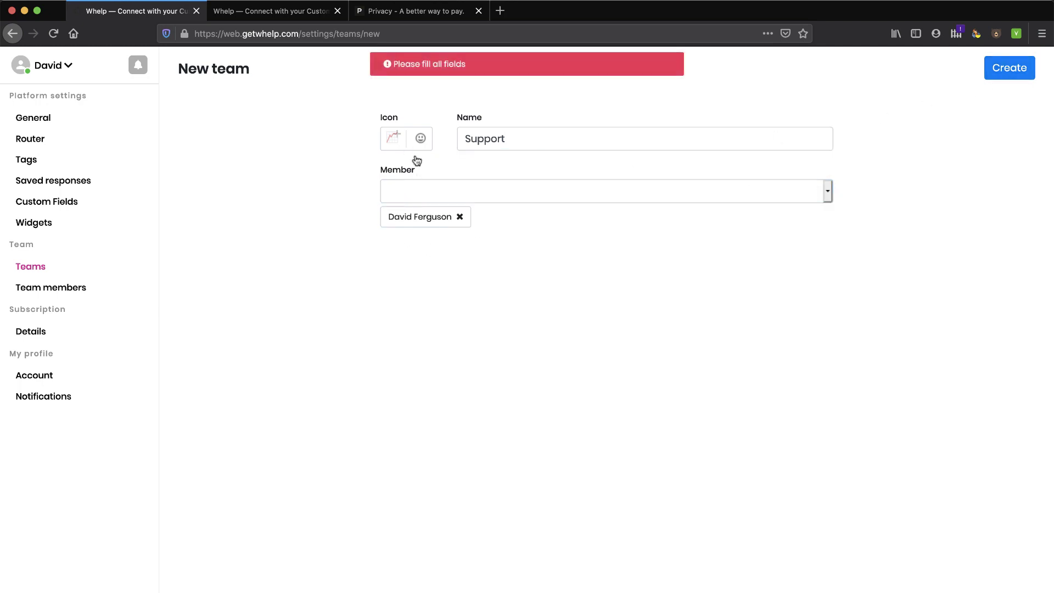
Give the Support team a grinning smiley icon and save it
click(400, 144)
click(420, 138)
click(420, 139)
click(420, 138)
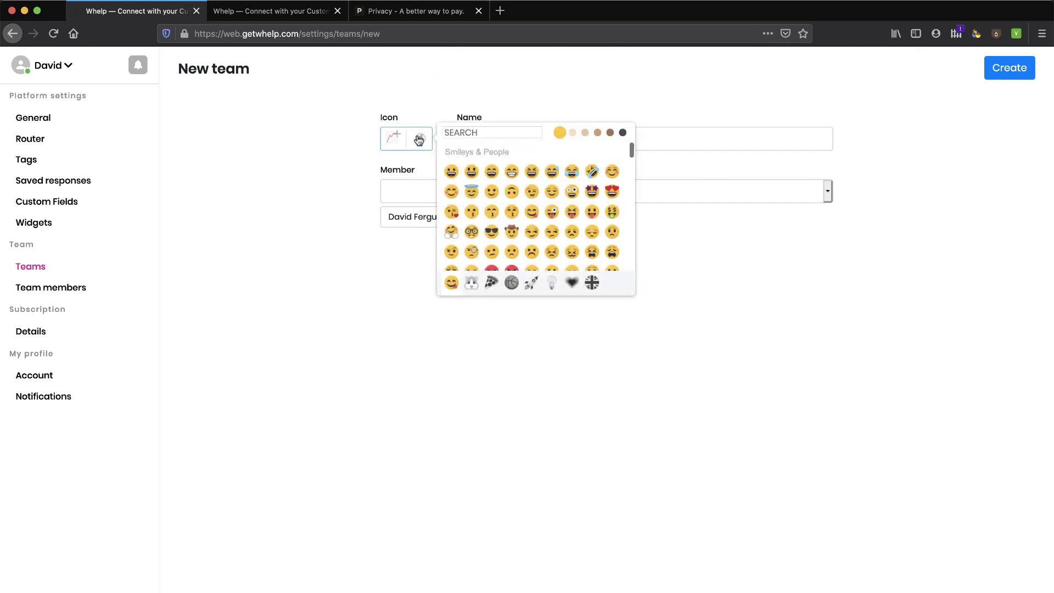
click(468, 173)
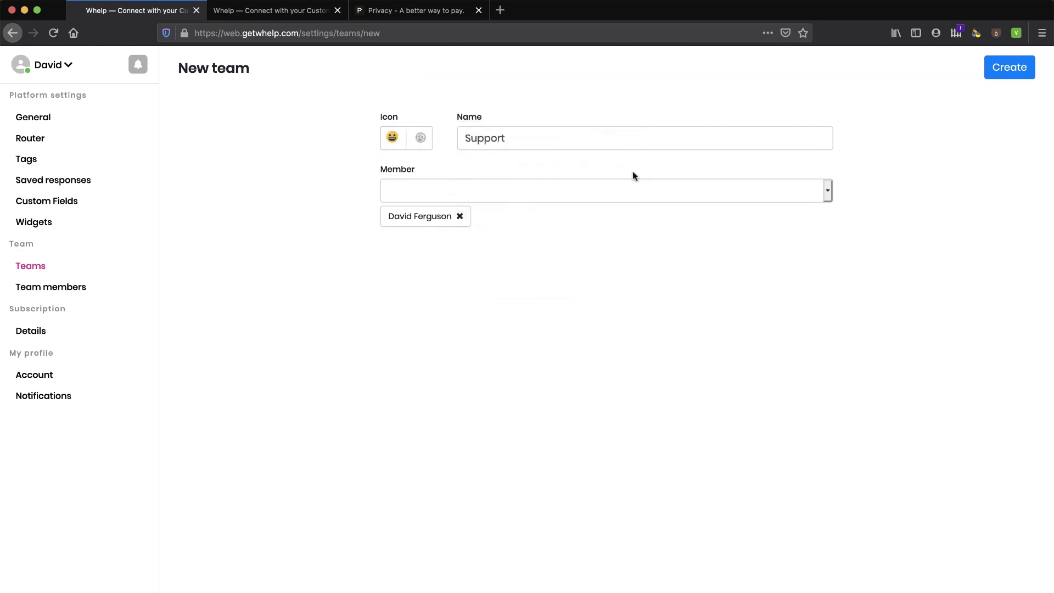
click(1004, 70)
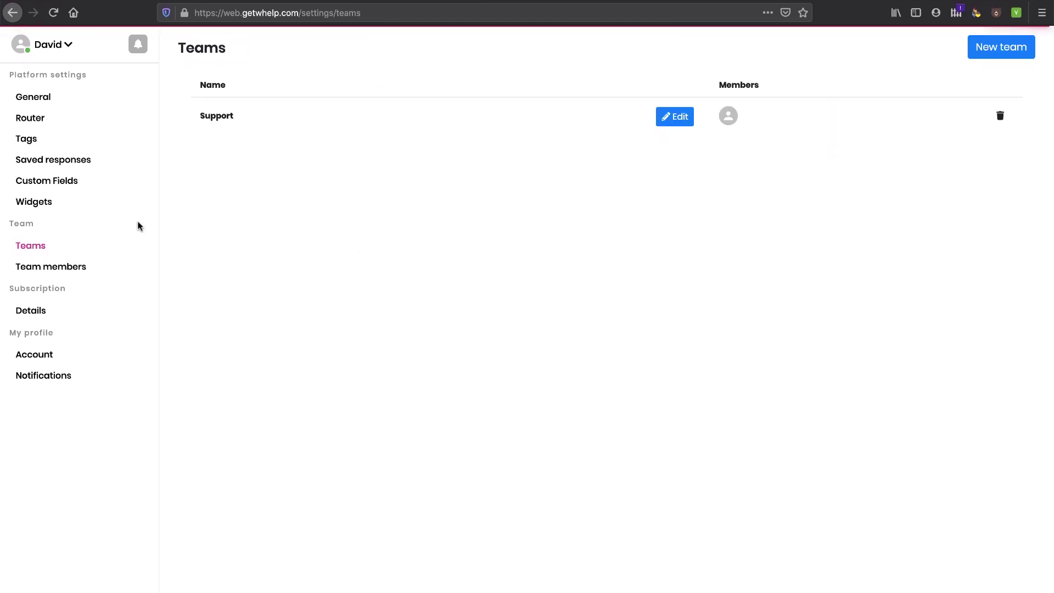
View the Team members, Account and Notifications settings, then open the account menu
click(58, 267)
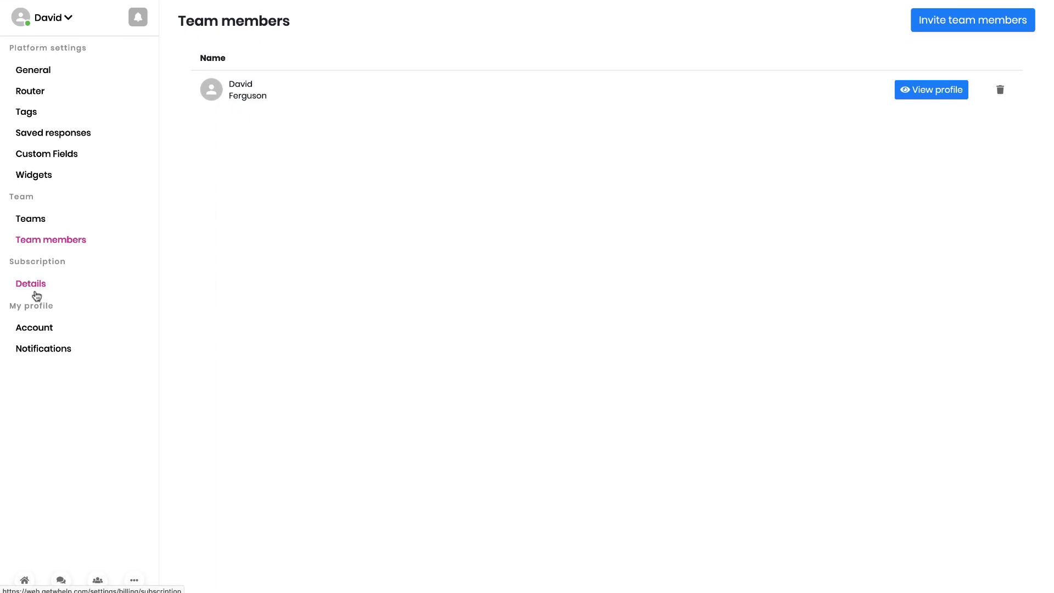
click(37, 329)
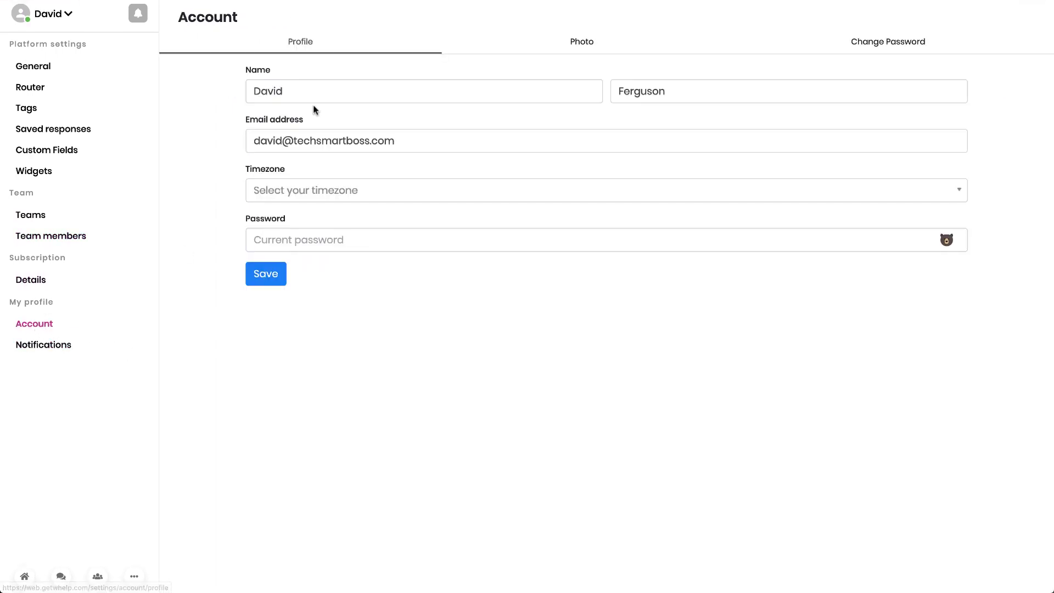
click(46, 354)
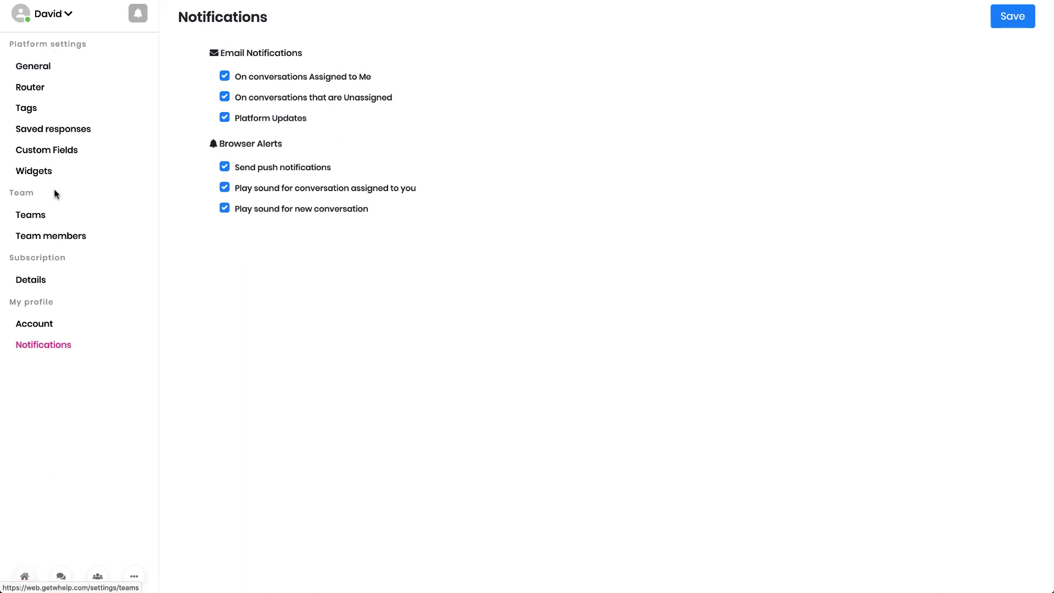
click(71, 15)
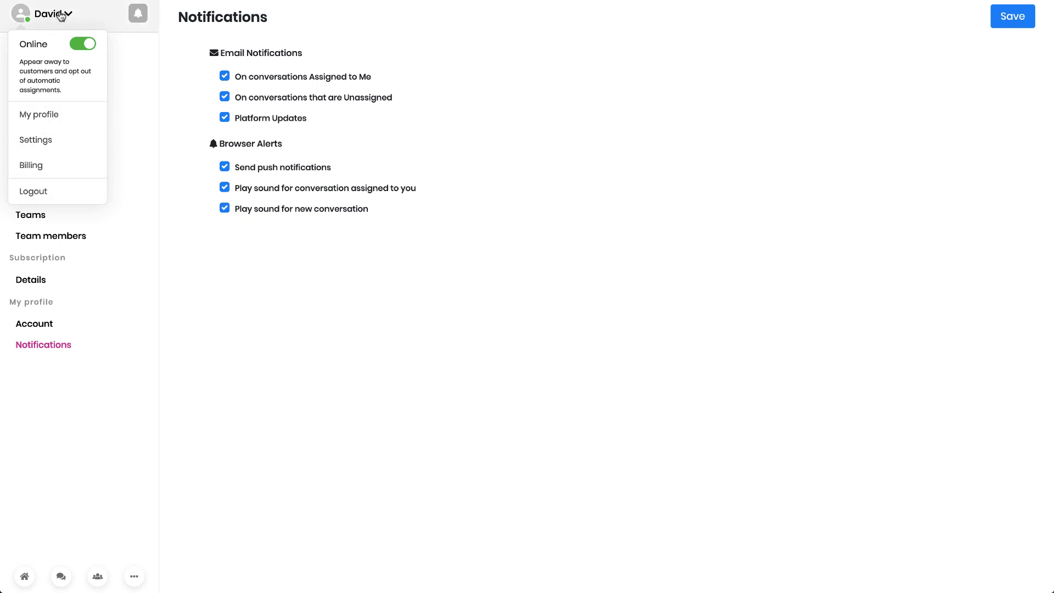
Close the account menu and go via the dashboard to the conversations inbox
click(67, 15)
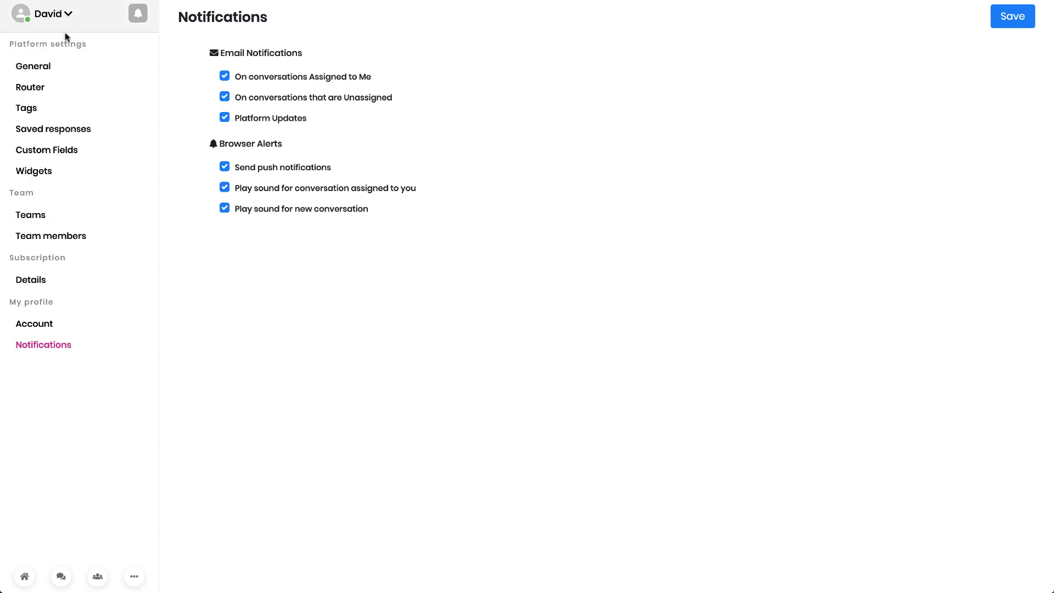
click(24, 577)
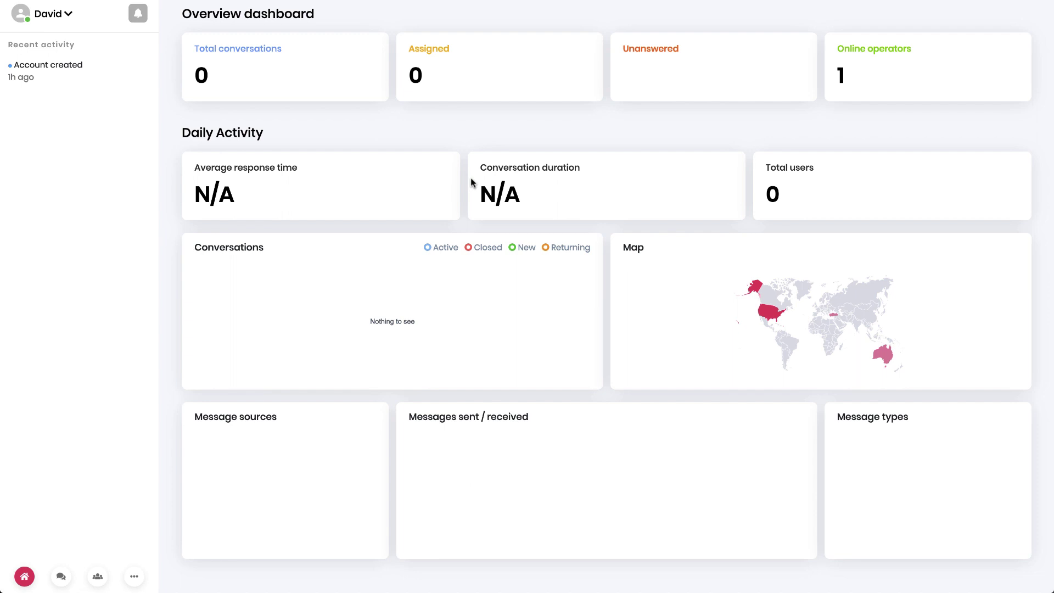
click(61, 576)
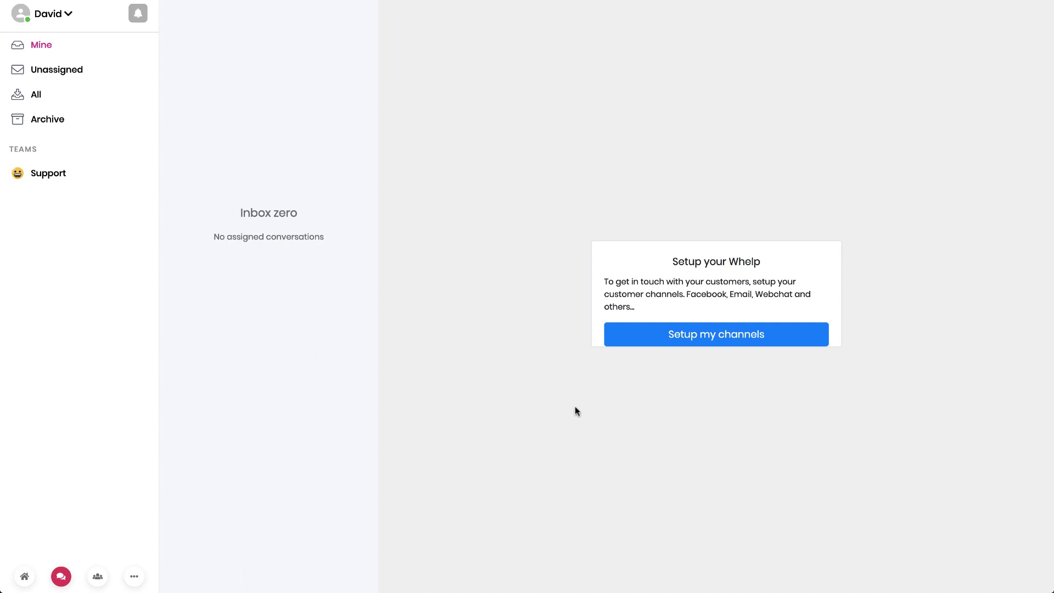
Choose Setup my channels on the Setup your Whelp card
click(723, 337)
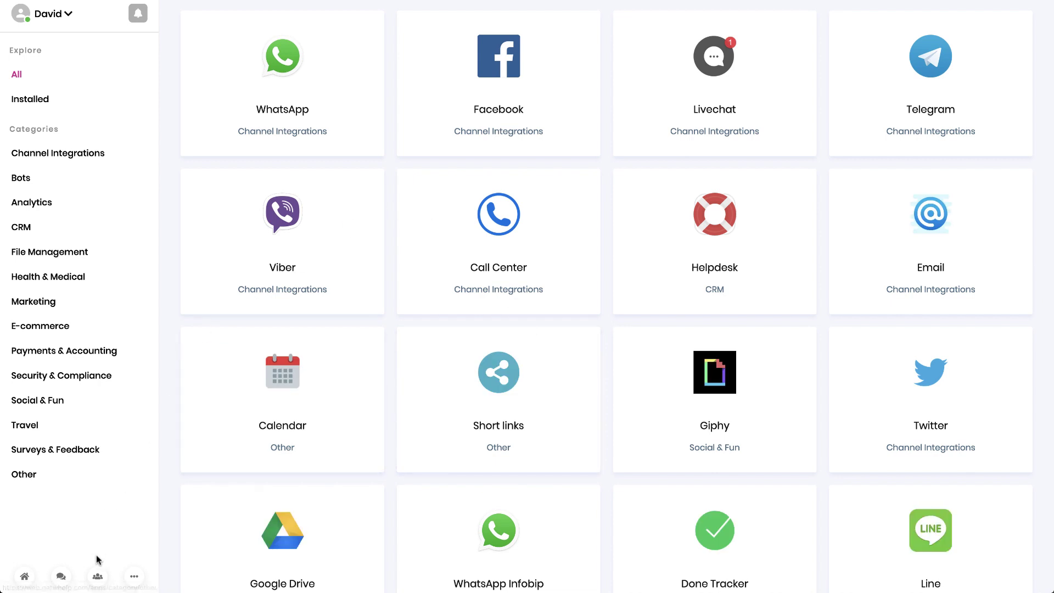
click(134, 578)
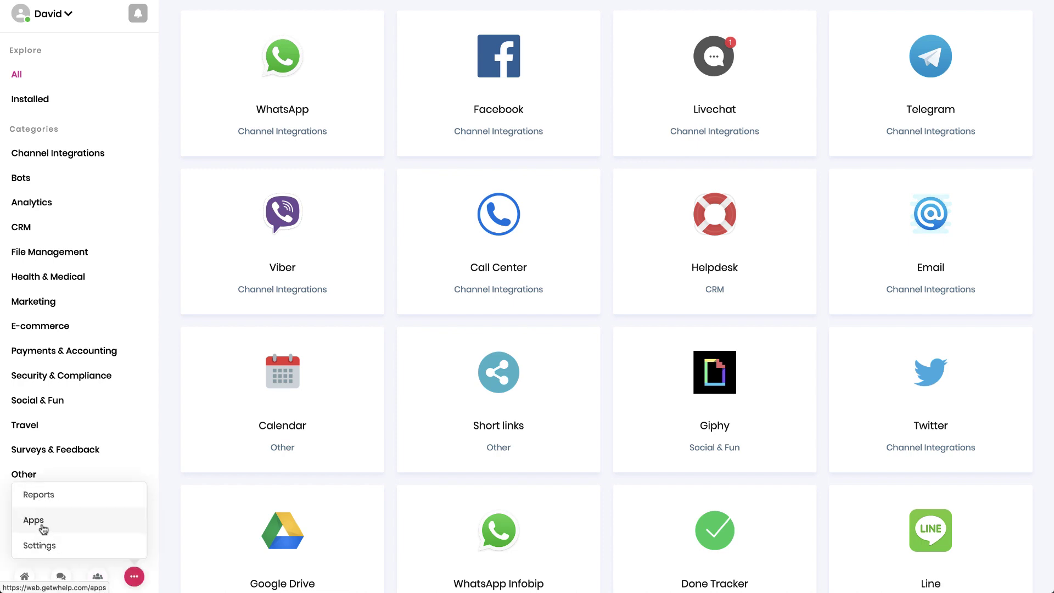
click(134, 577)
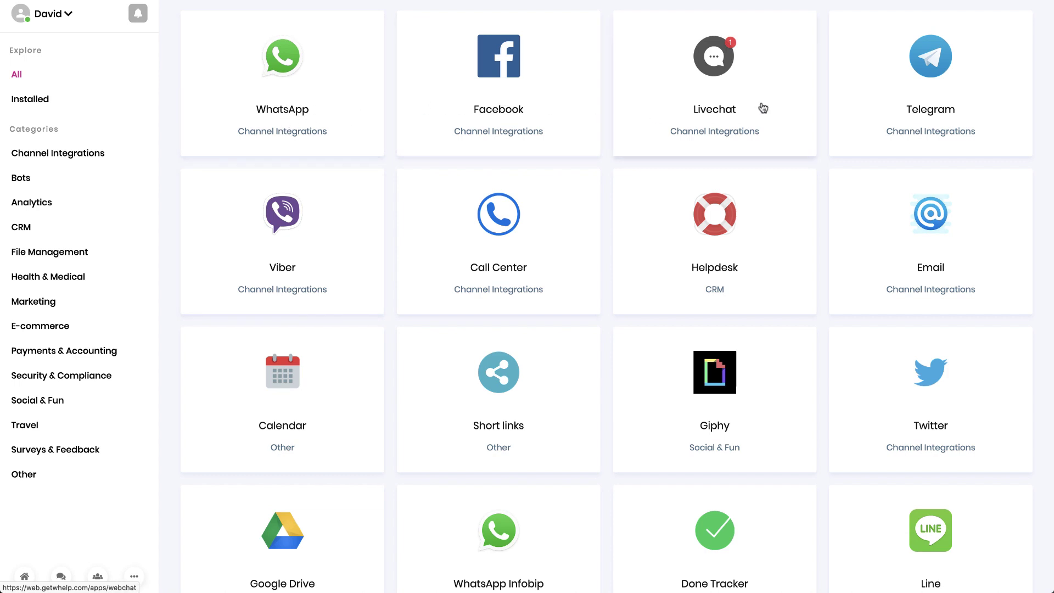
scroll(897, 264, down, 1)
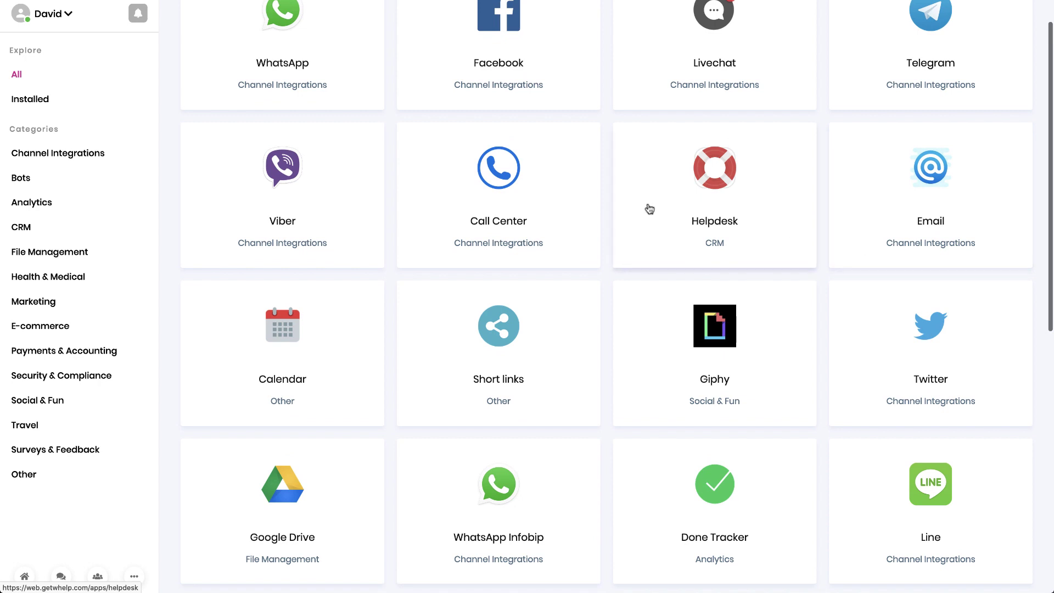
scroll(650, 207, down, 2)
scroll(625, 258, down, 2)
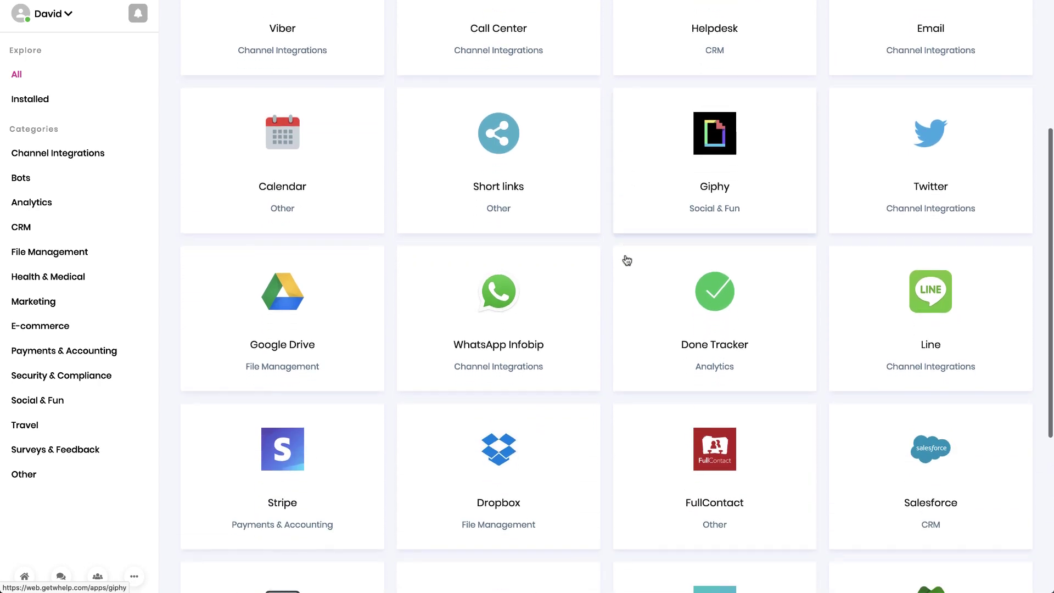
scroll(634, 336, down, 2)
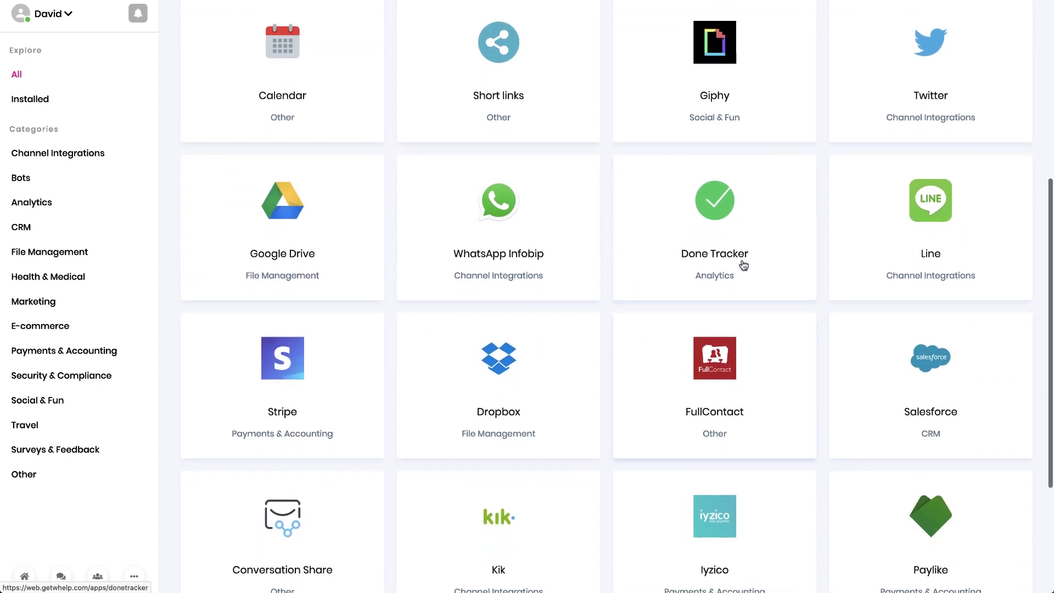
scroll(852, 247, down, 2)
scroll(742, 279, down, 2)
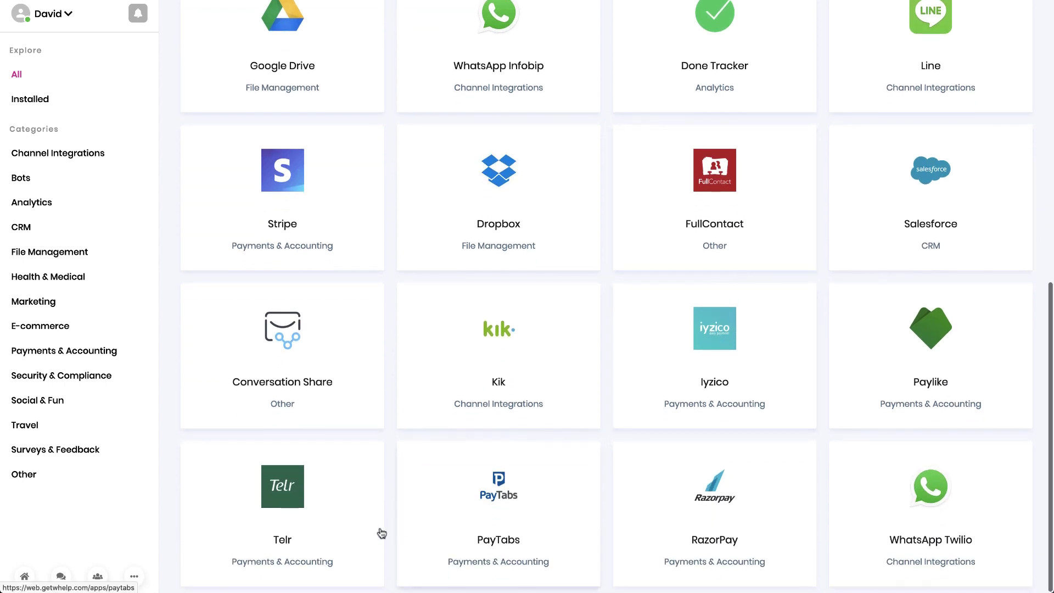
scroll(801, 523, up, 2)
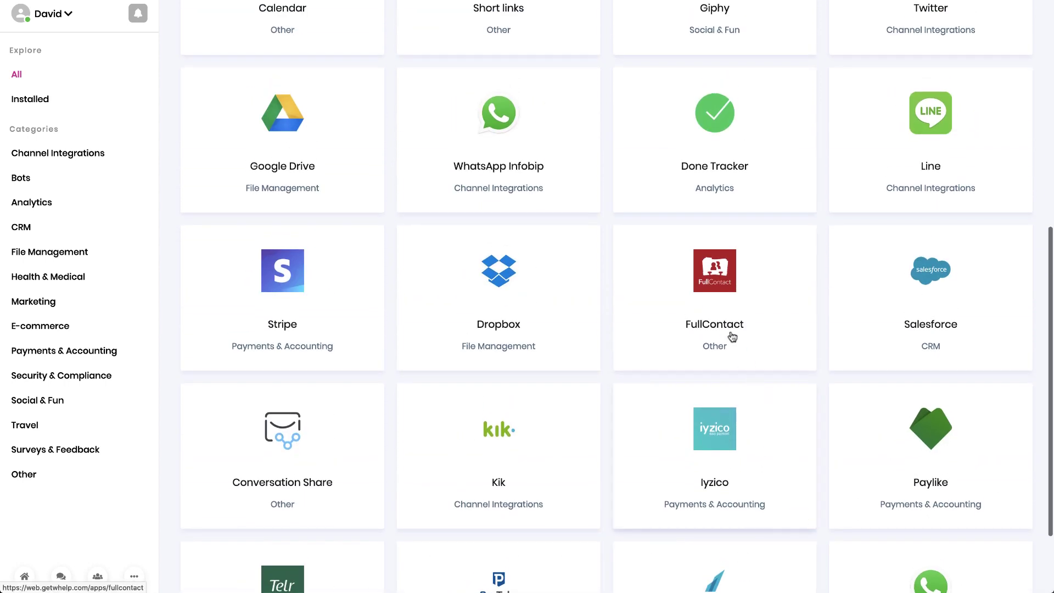
click(704, 321)
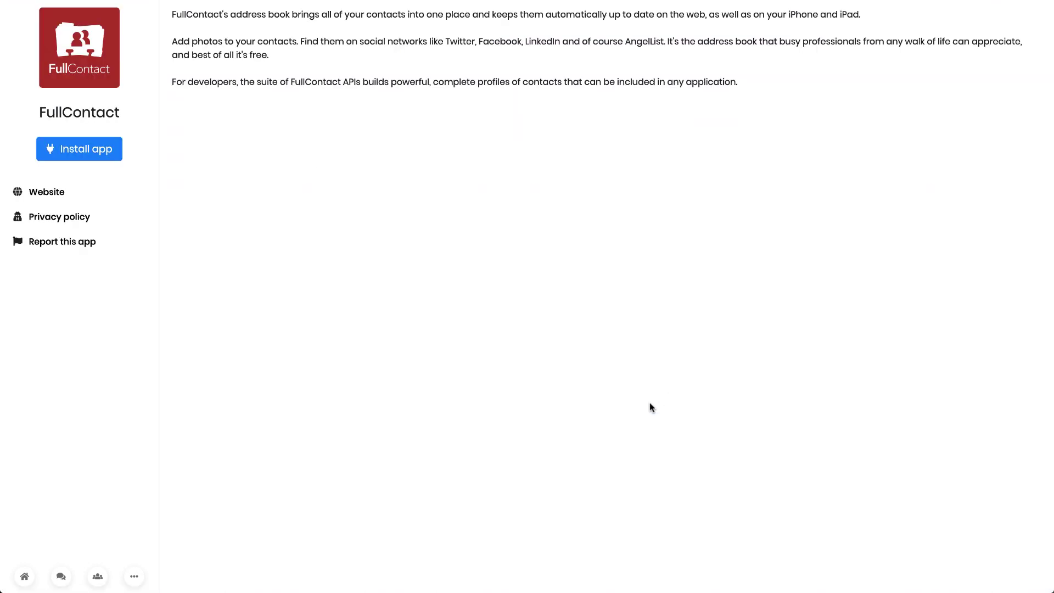
click(81, 154)
click(387, 344)
click(134, 576)
click(28, 519)
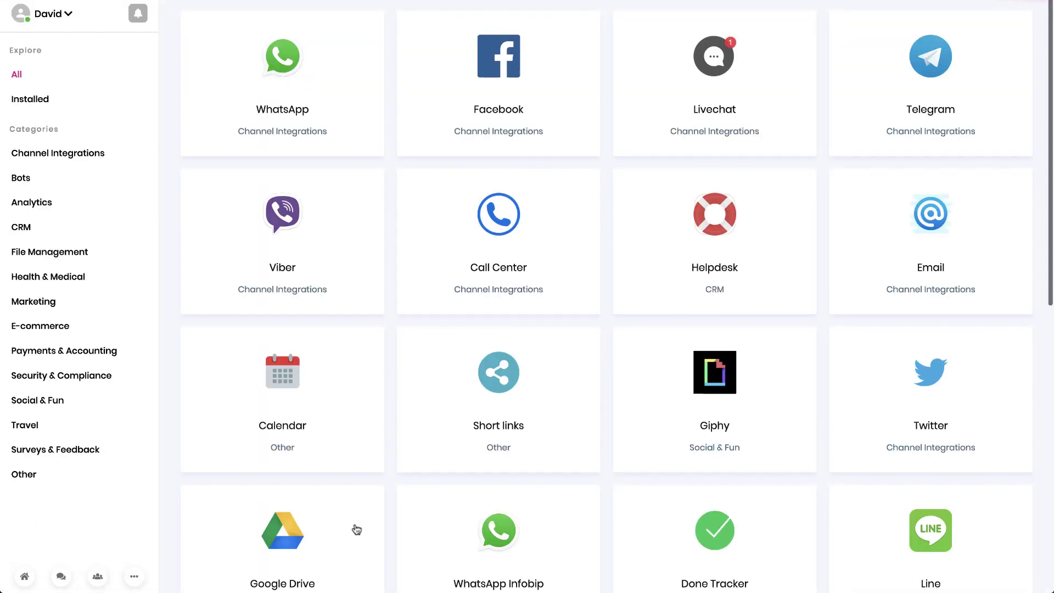
click(506, 56)
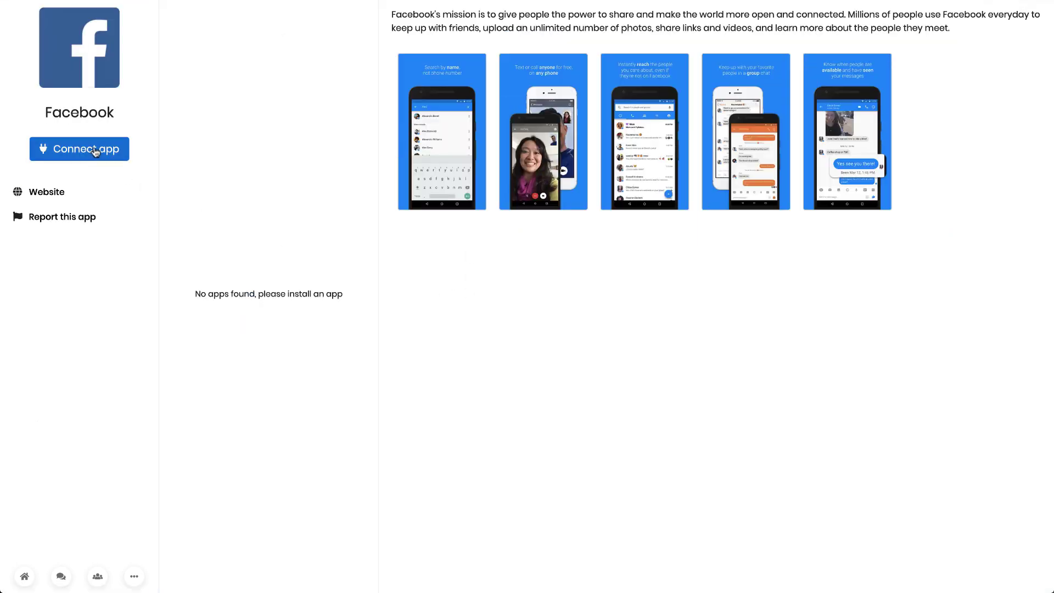
click(133, 581)
click(46, 541)
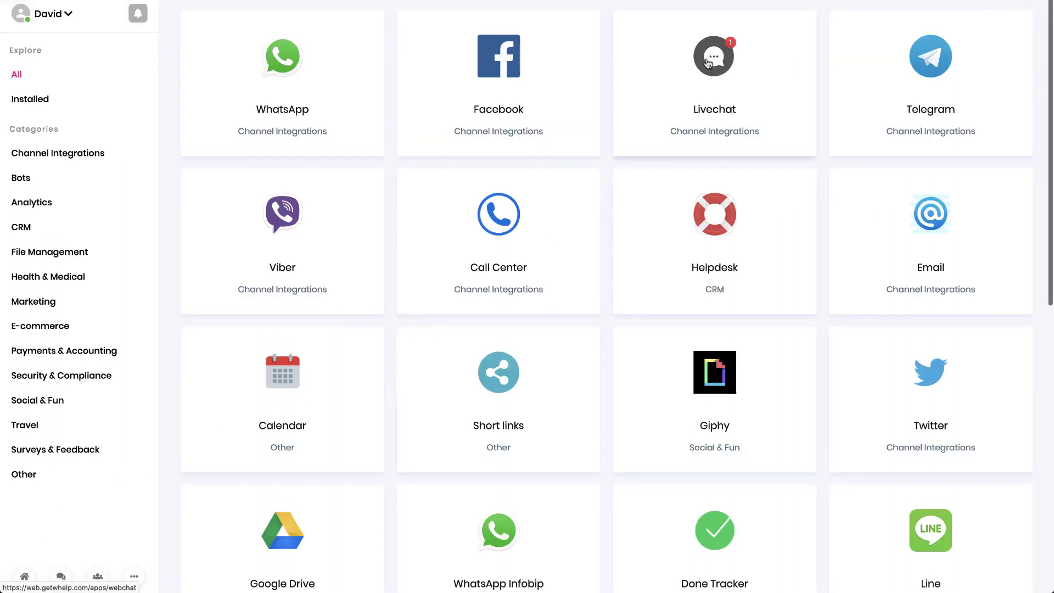
Connect the Livechat app and install it as a channel named 'Website Chat'
click(708, 63)
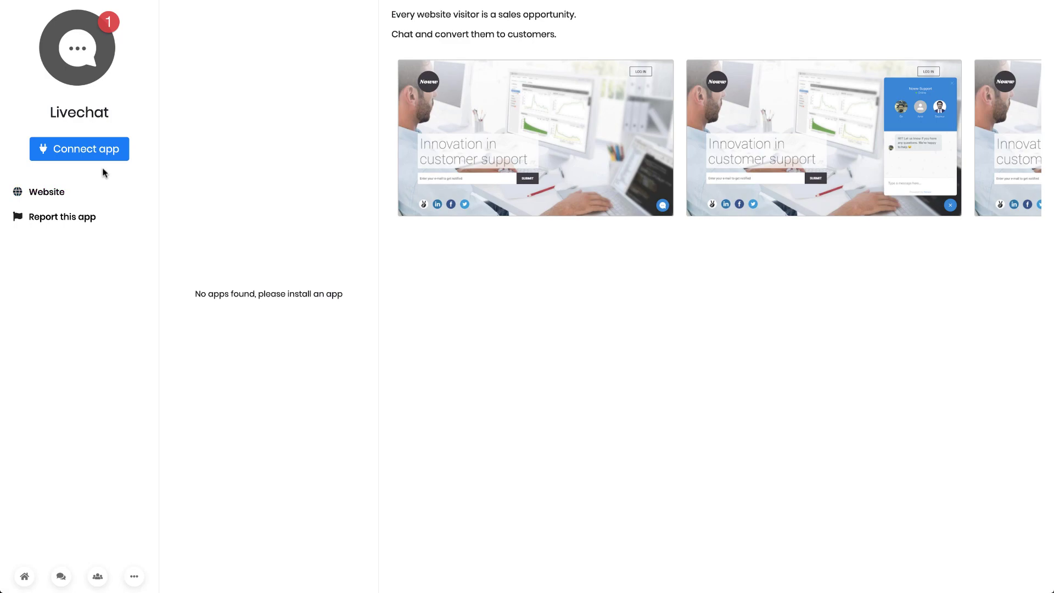
click(76, 149)
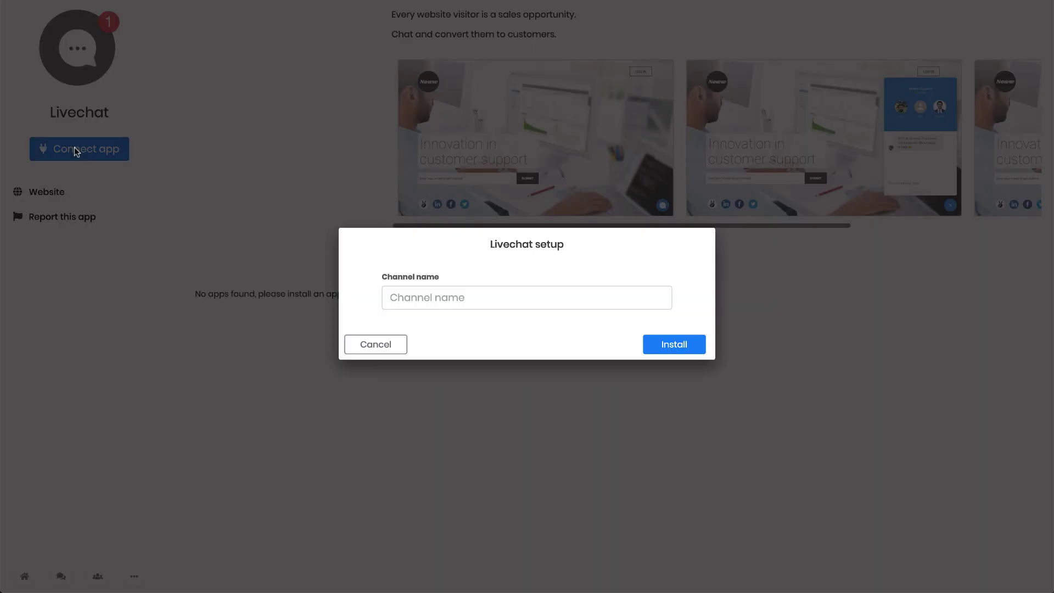
click(418, 297)
text(Website Chat)
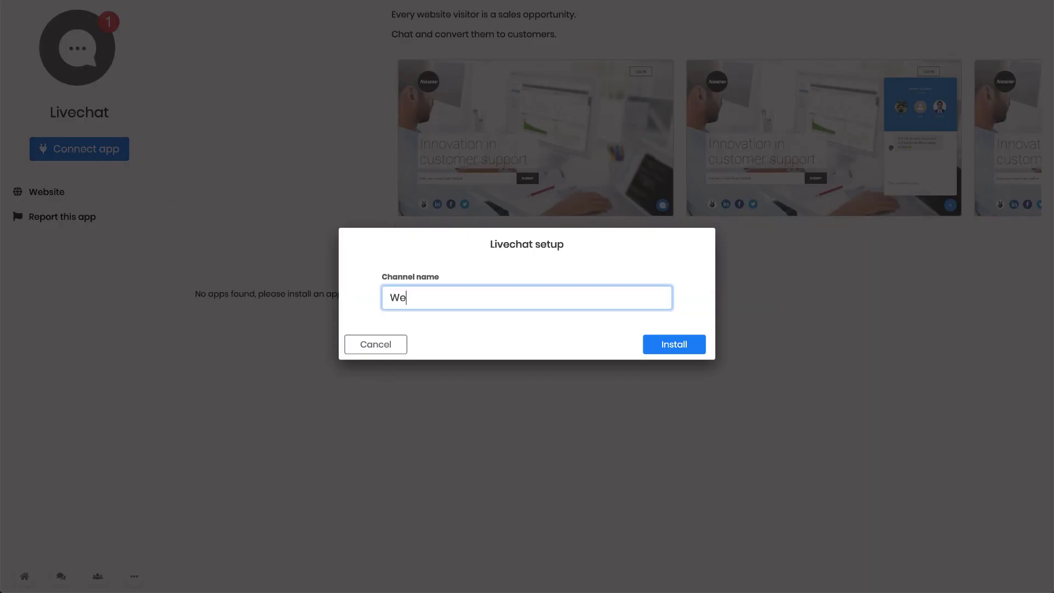
click(673, 346)
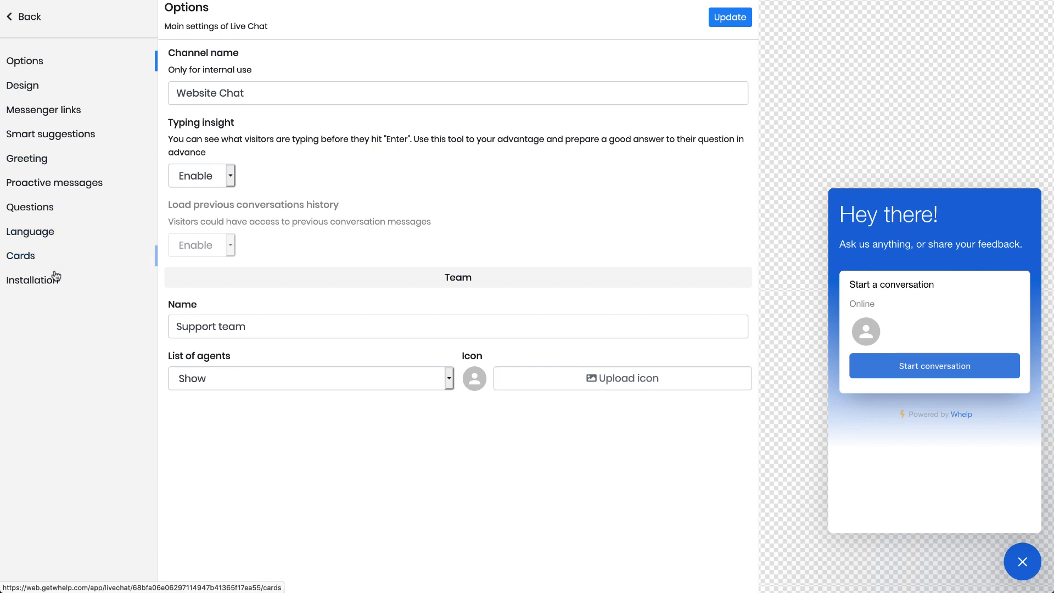
Disable typing insight for Website Chat and keep the agents list shown
click(231, 180)
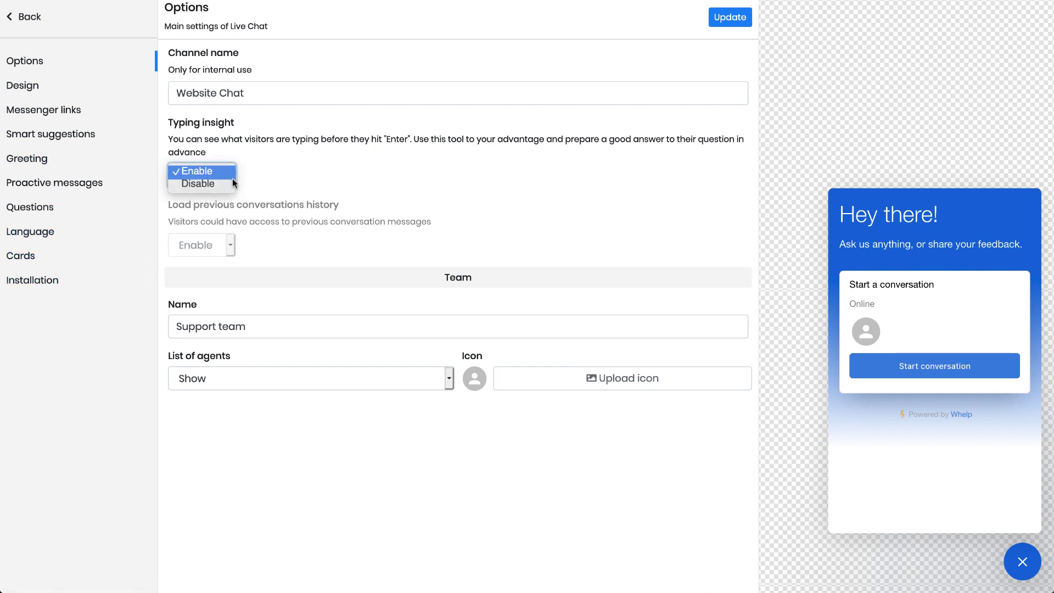
click(233, 184)
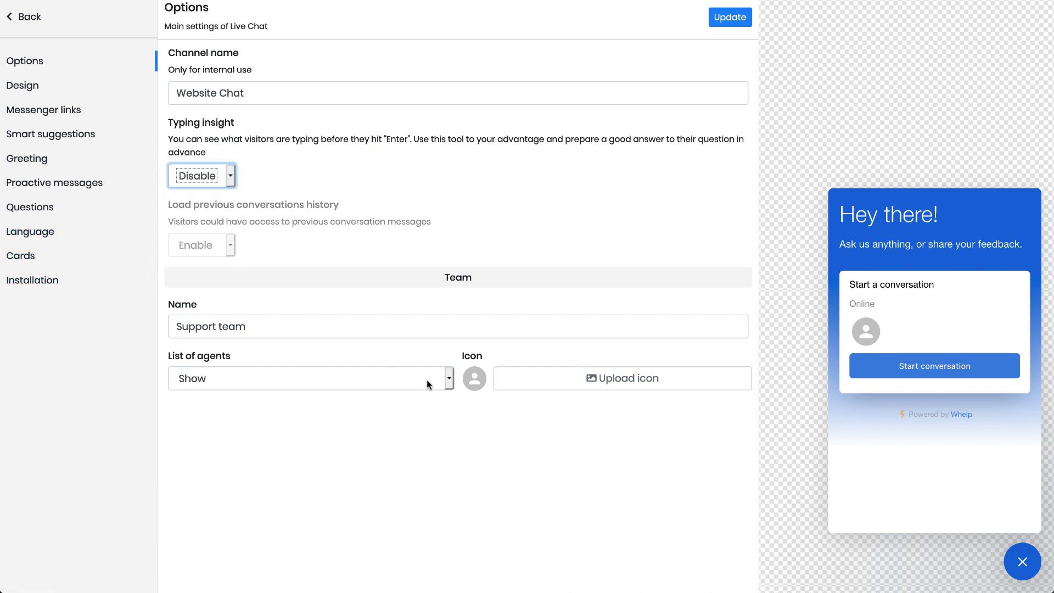
click(447, 384)
click(443, 396)
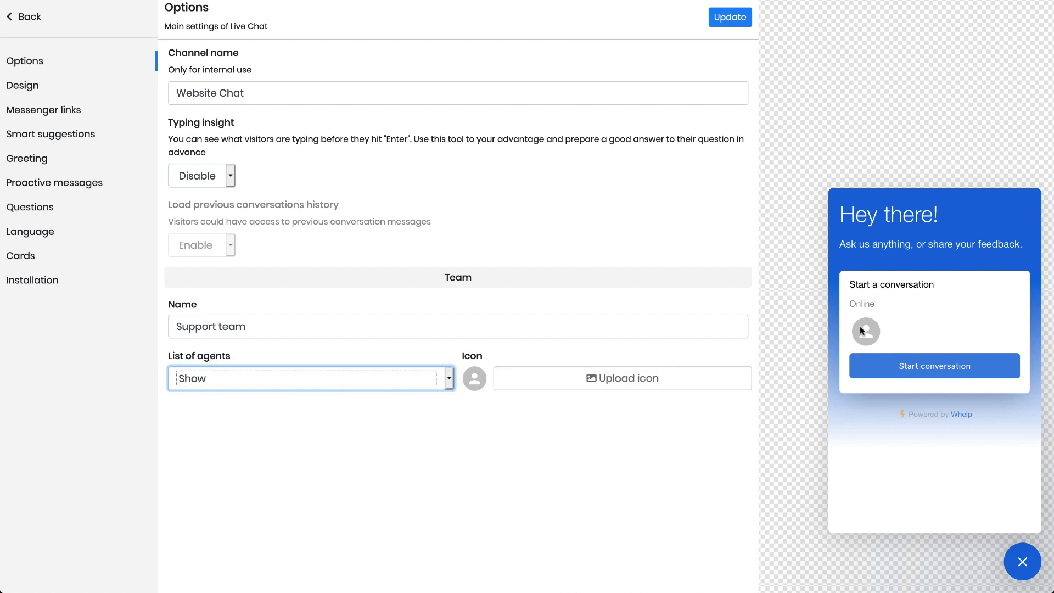
In Design, choose the bell as the chat button icon, then open Messenger links
click(33, 85)
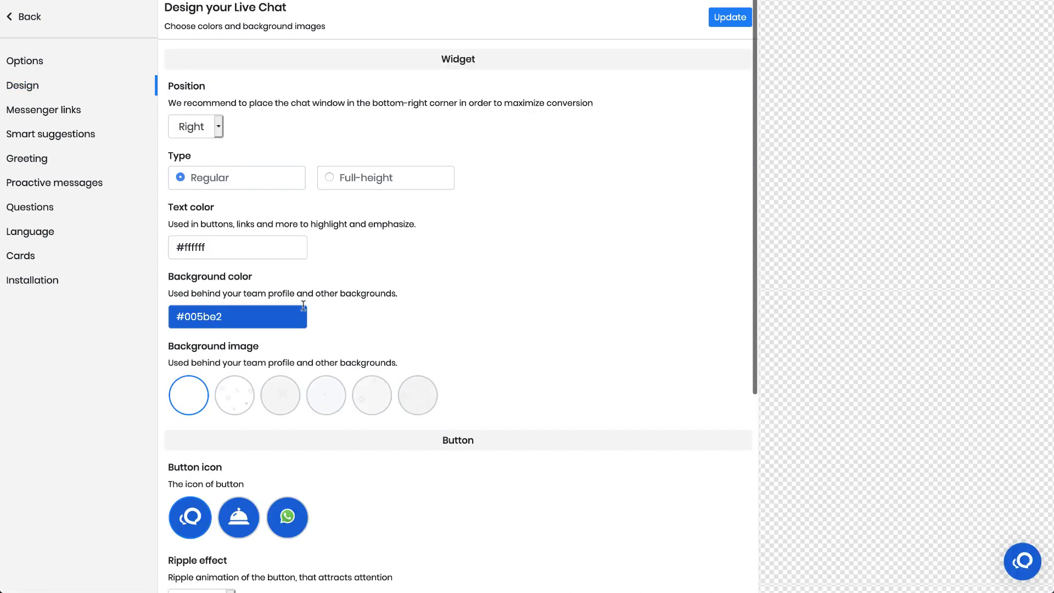
scroll(304, 311, down, 4)
scroll(304, 310, down, 1)
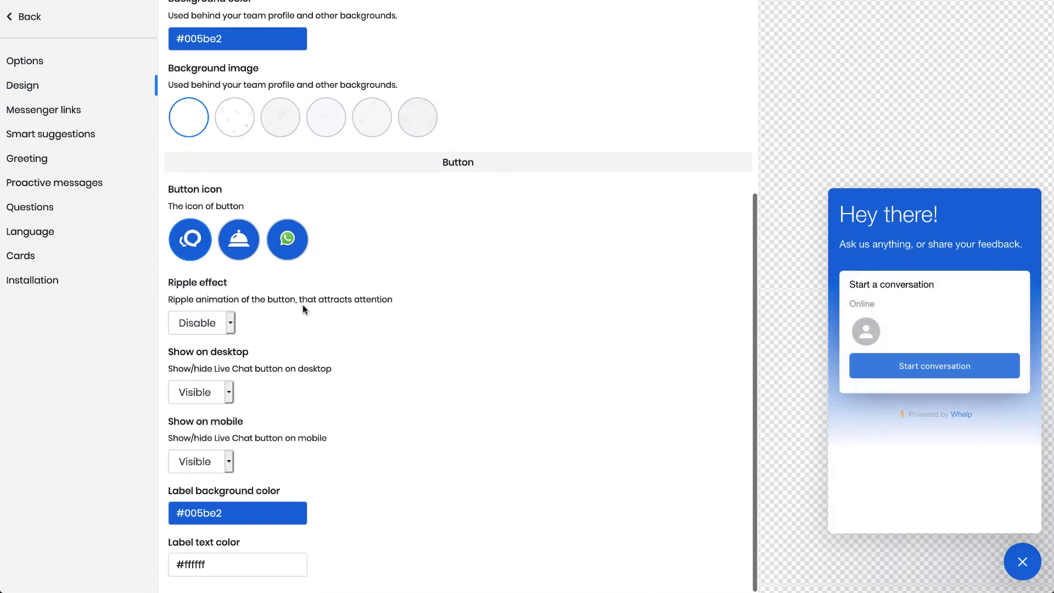
click(248, 239)
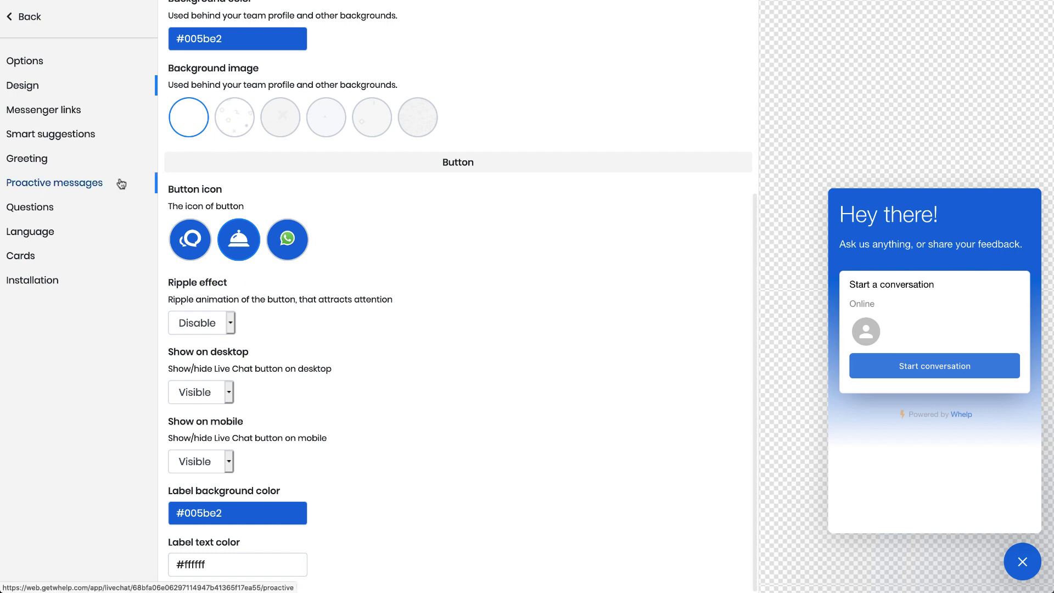
click(32, 110)
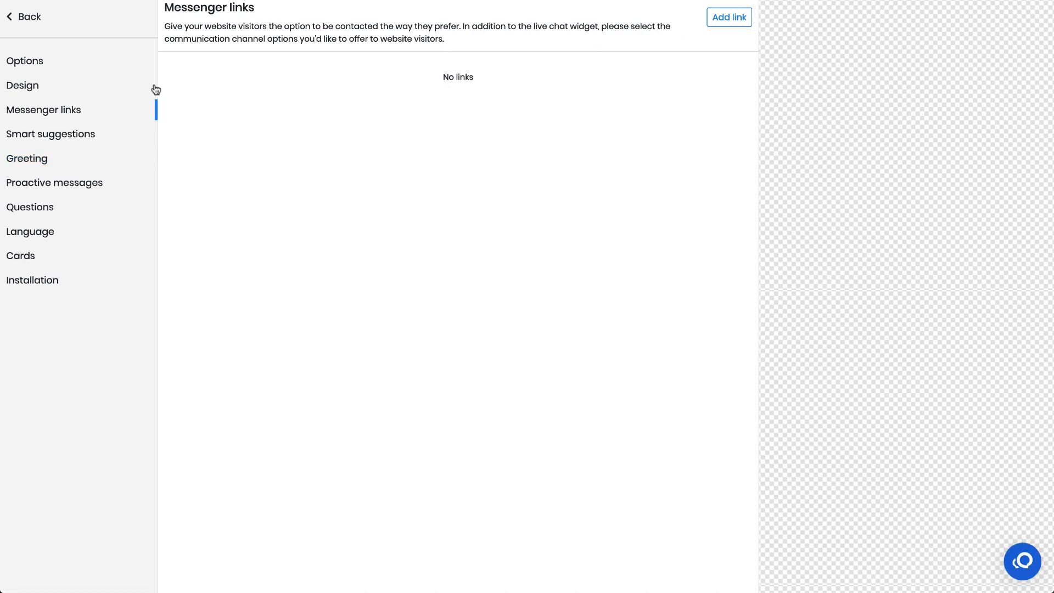
Look through Smart suggestions, Greeting, Proactive messages and Home cards, ending on Installation
click(57, 135)
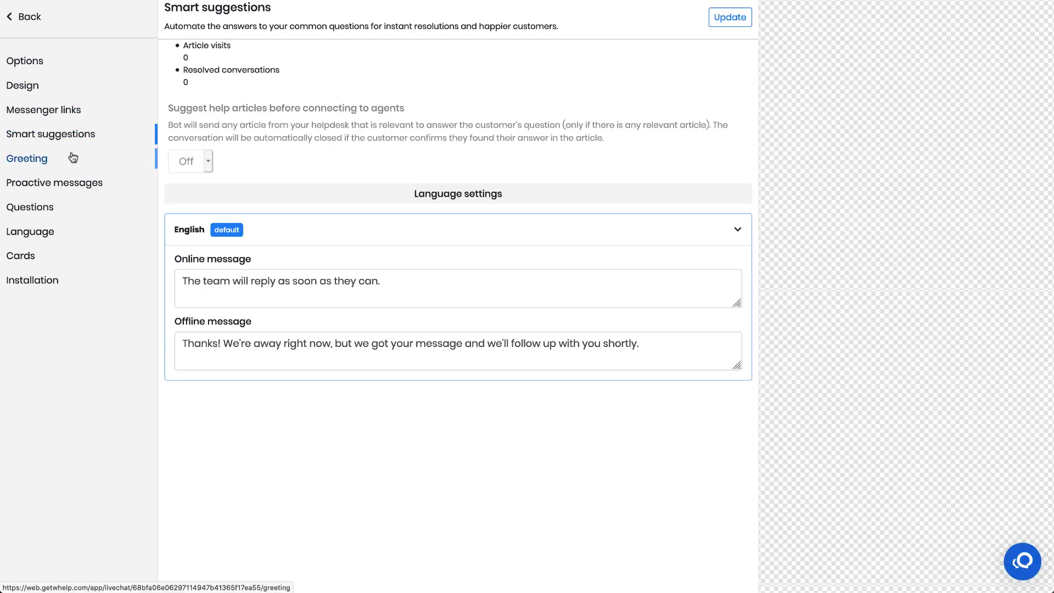
click(42, 160)
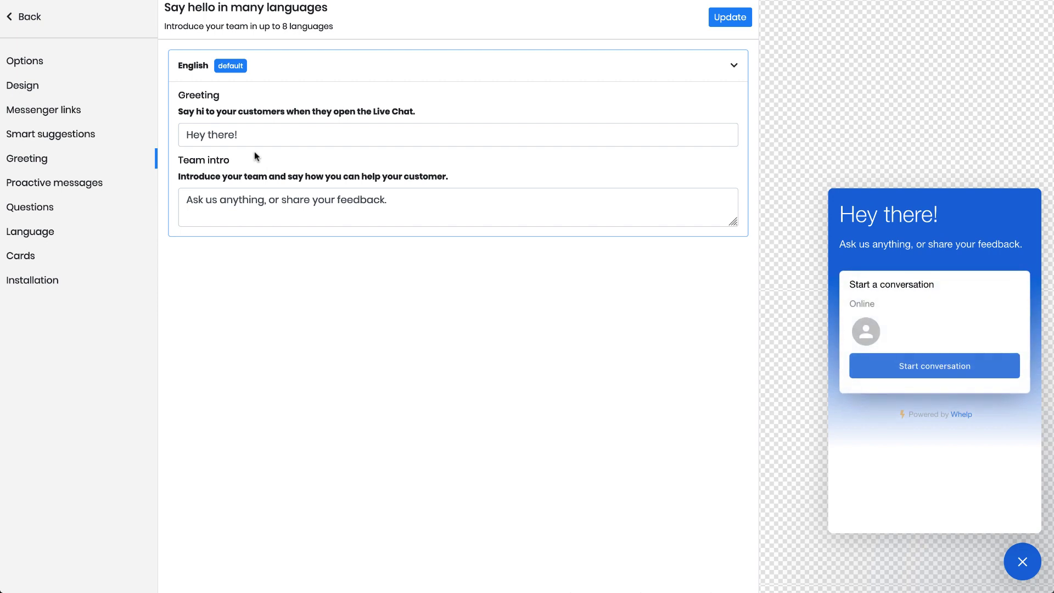
click(40, 186)
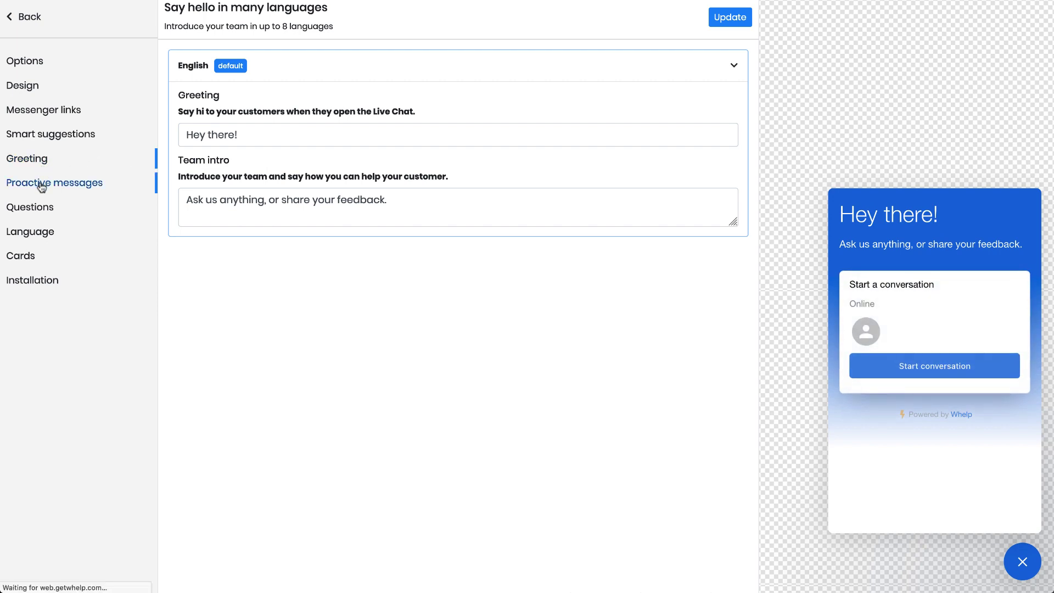
click(21, 256)
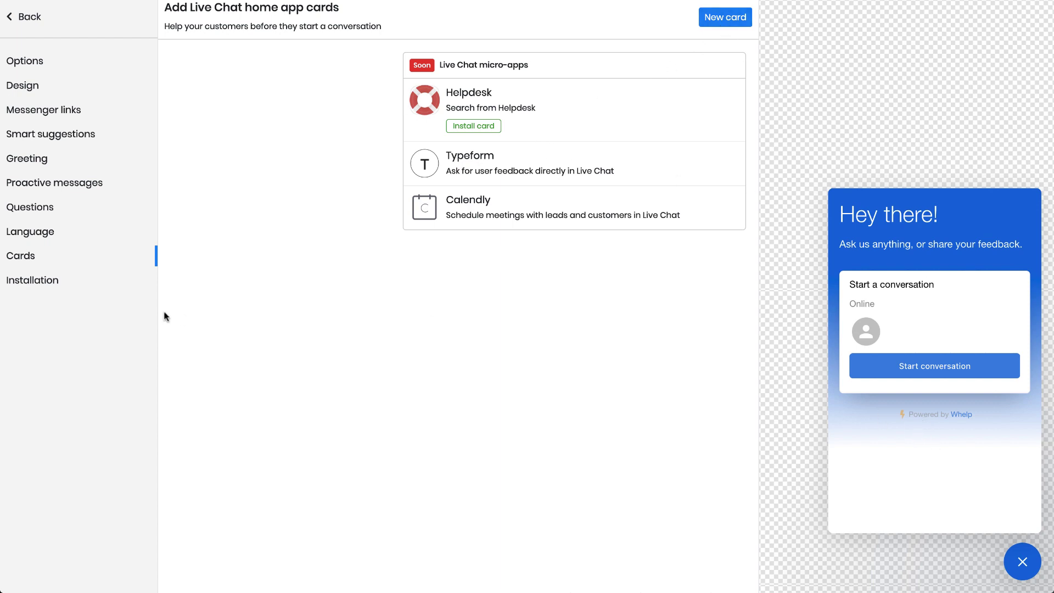
click(42, 280)
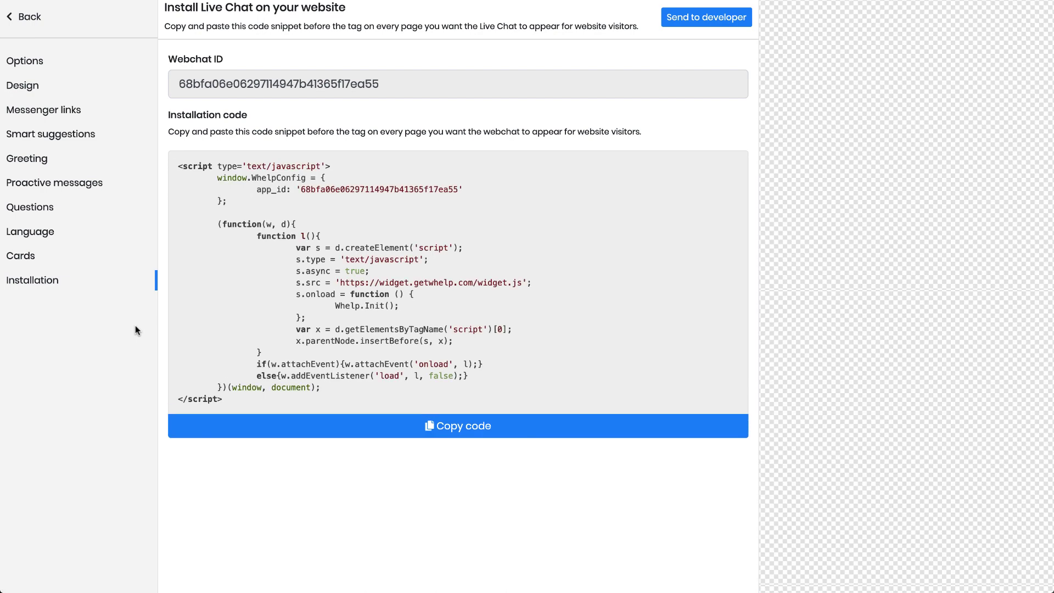
Install the Calendar app from the Apps catalogue
click(16, 20)
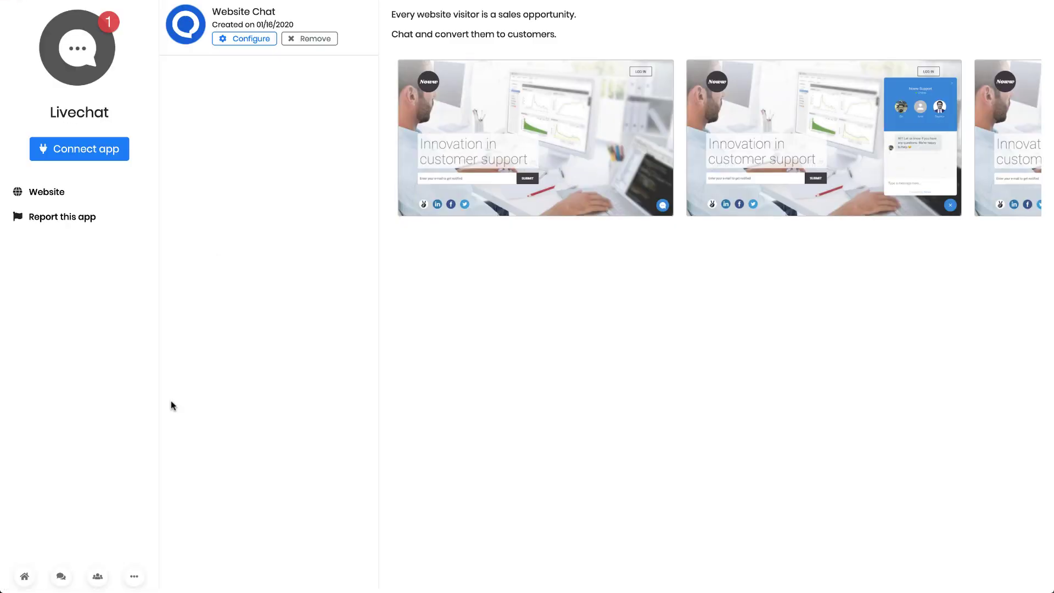
click(134, 576)
click(34, 520)
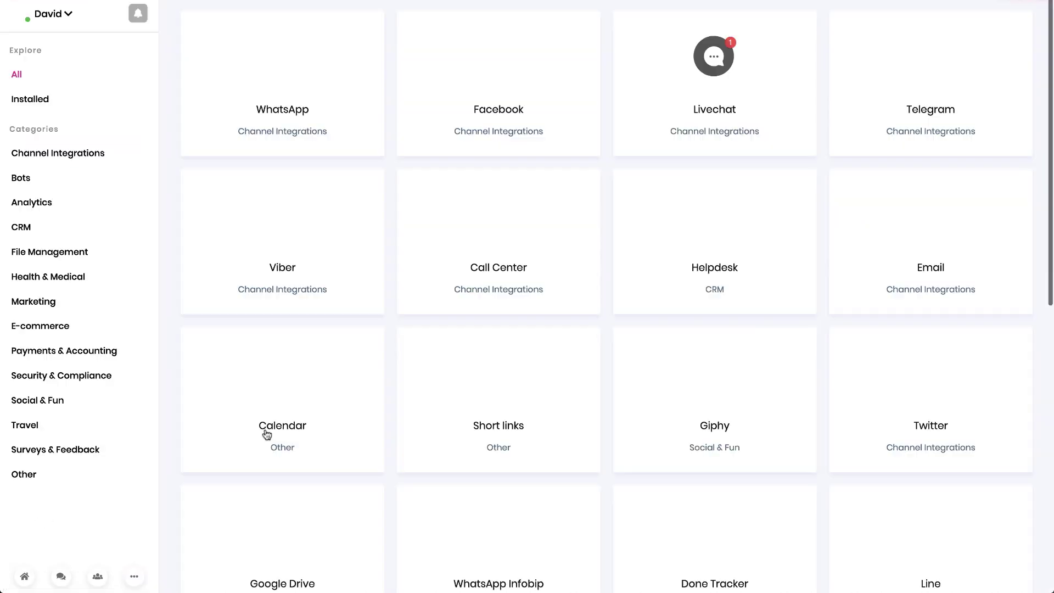
scroll(383, 436, down, 3)
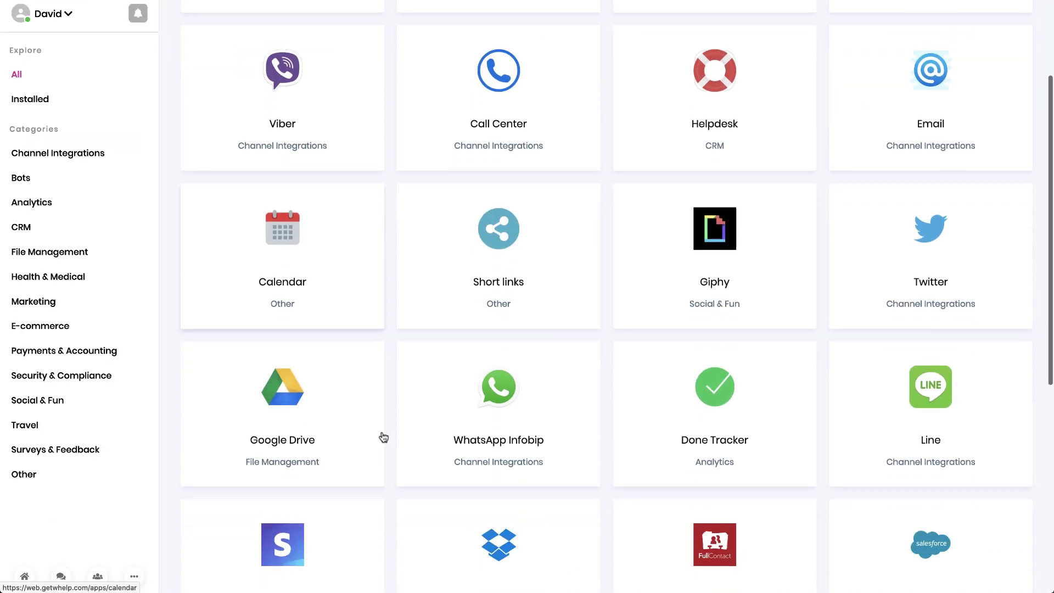
click(286, 235)
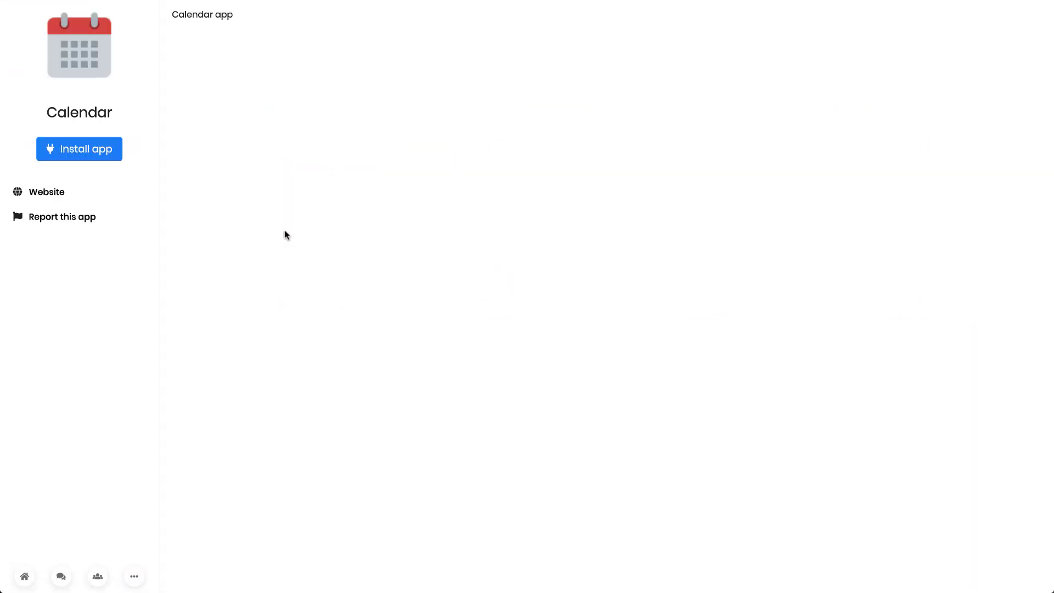
click(97, 150)
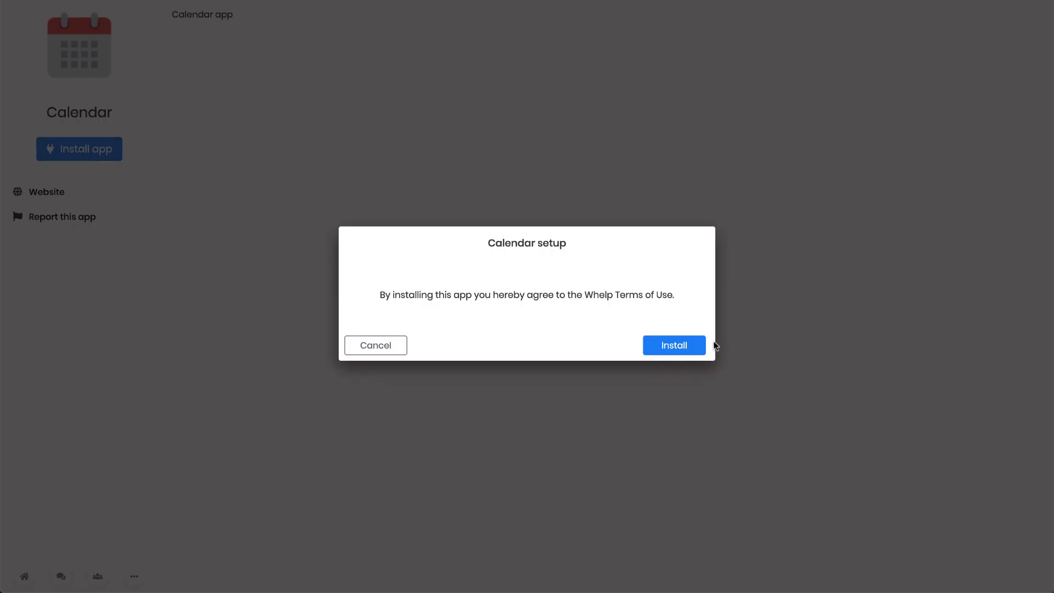
click(681, 347)
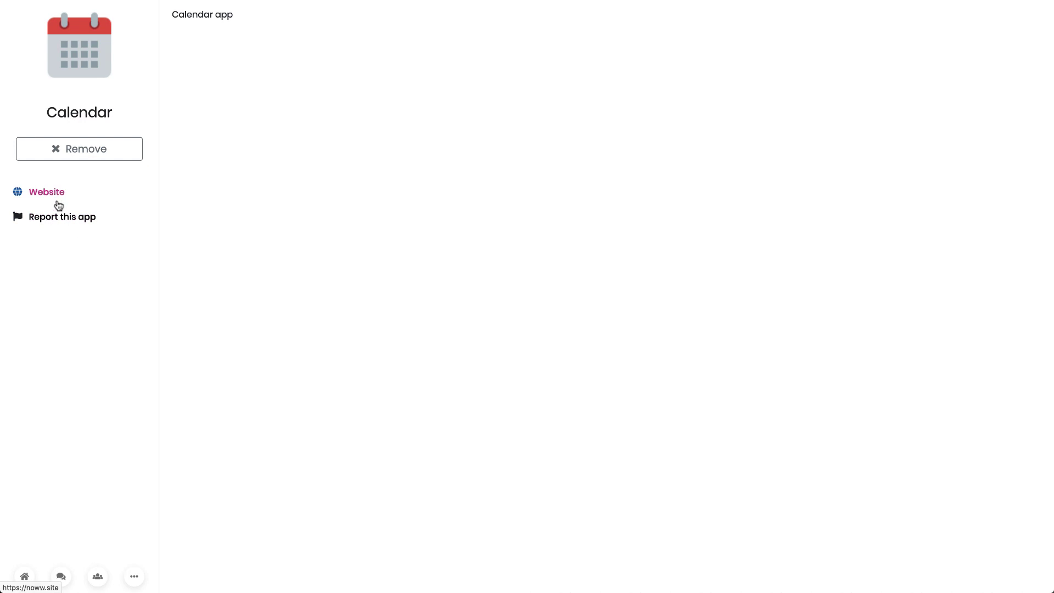
Filter the catalogue to Installed apps to confirm Calendar, then go to Customers
click(134, 576)
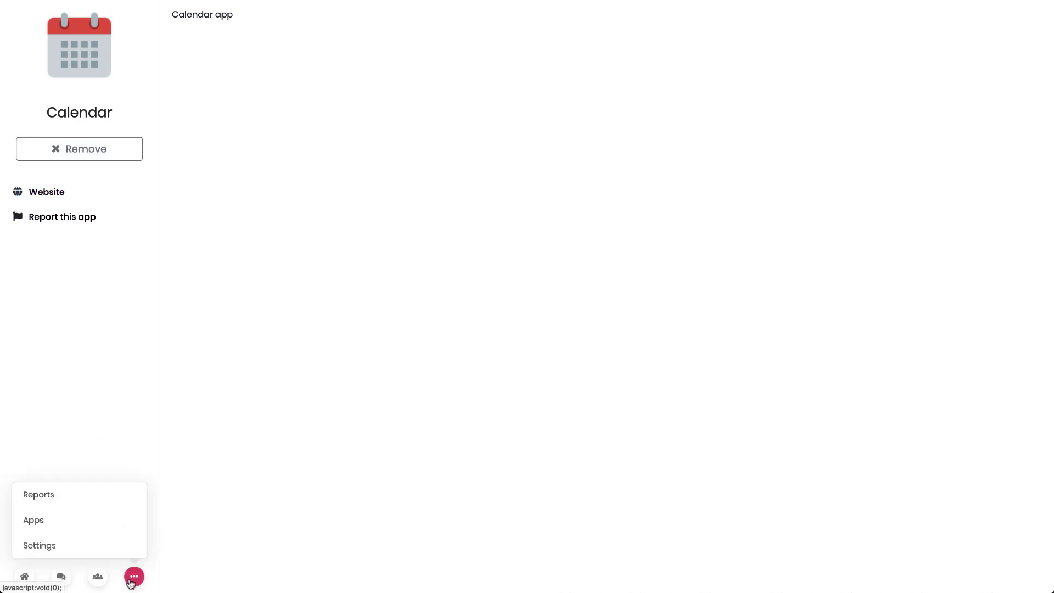
click(62, 530)
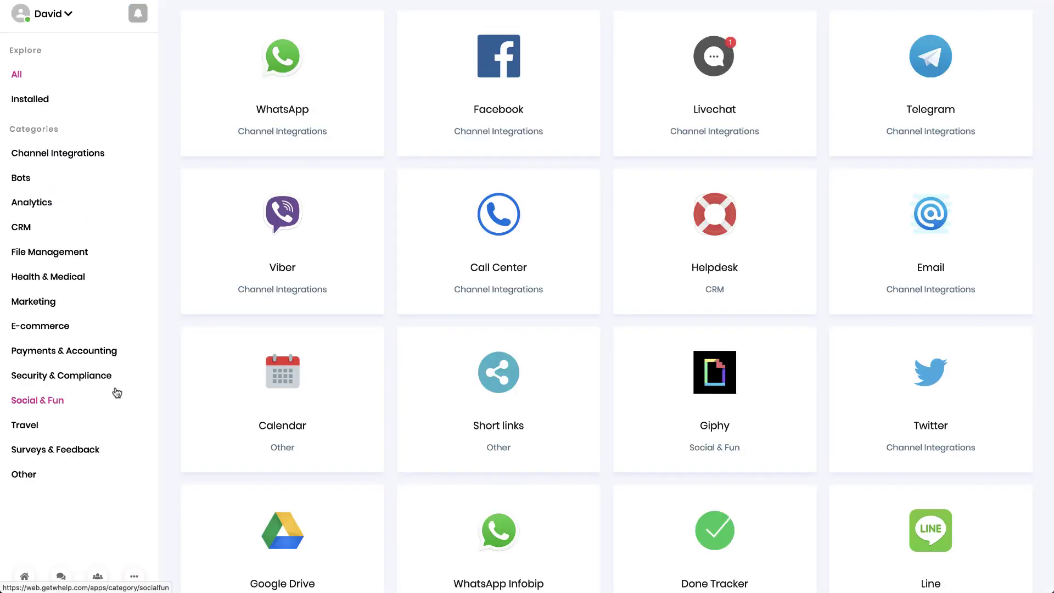
scroll(90, 154, down, 1)
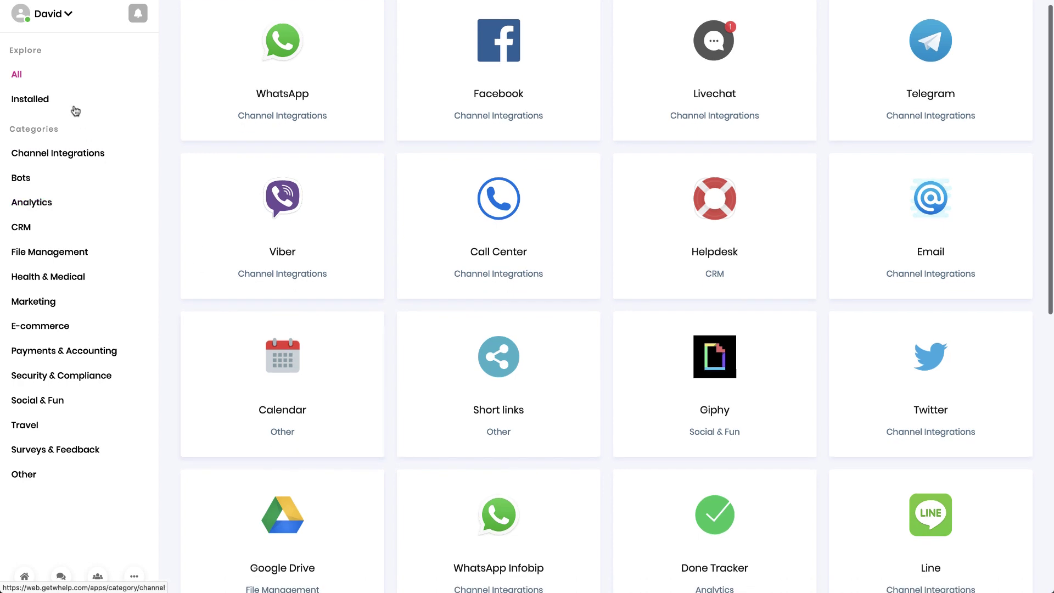
click(33, 102)
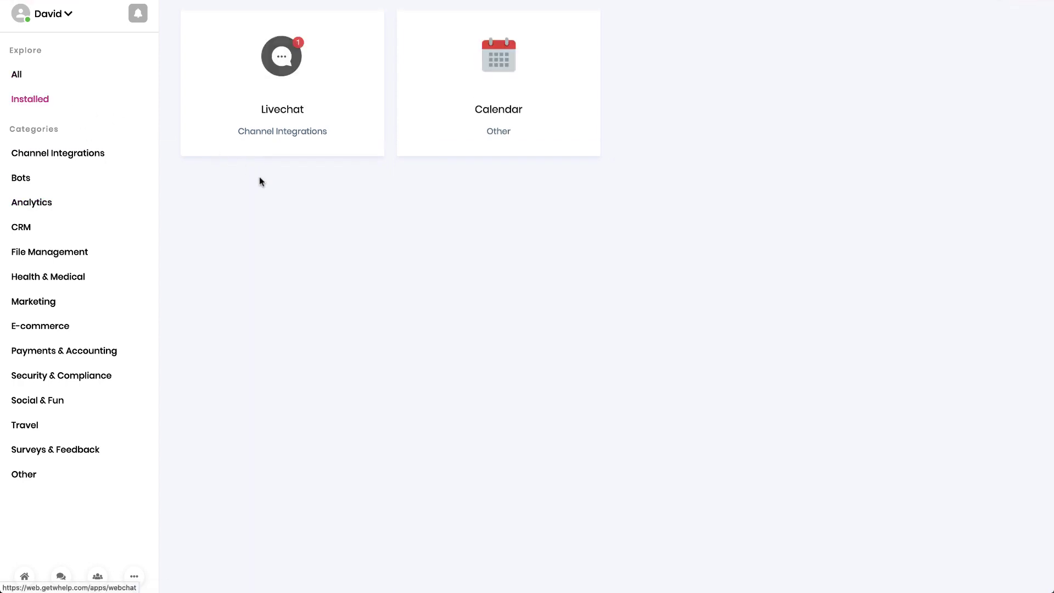
click(488, 57)
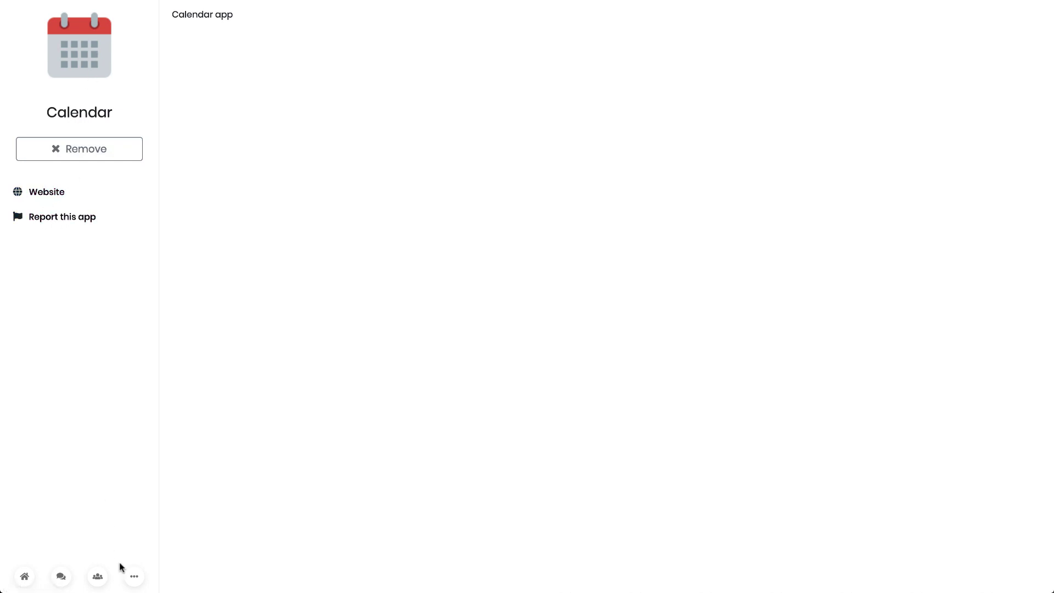
click(134, 577)
click(38, 523)
click(97, 577)
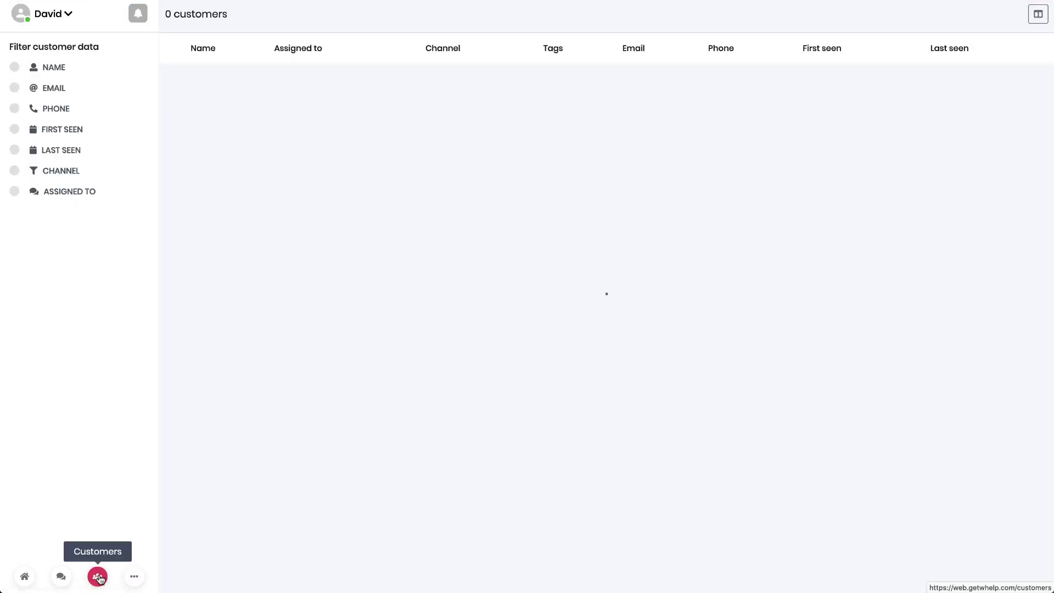
Switch the customer filter from Name to Email, leaving the condition unchosen, and run it
click(57, 68)
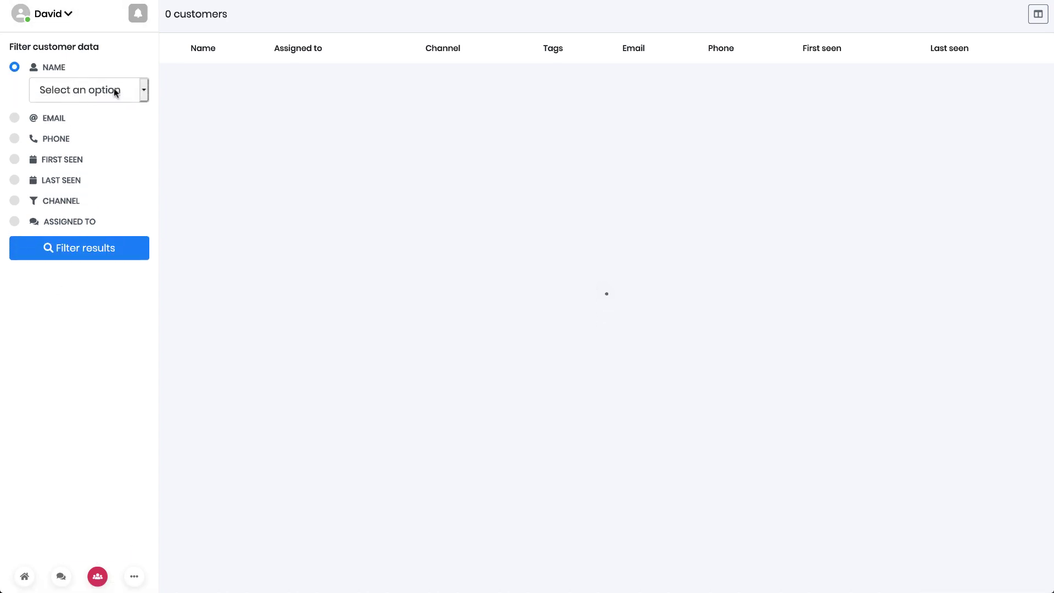
click(145, 93)
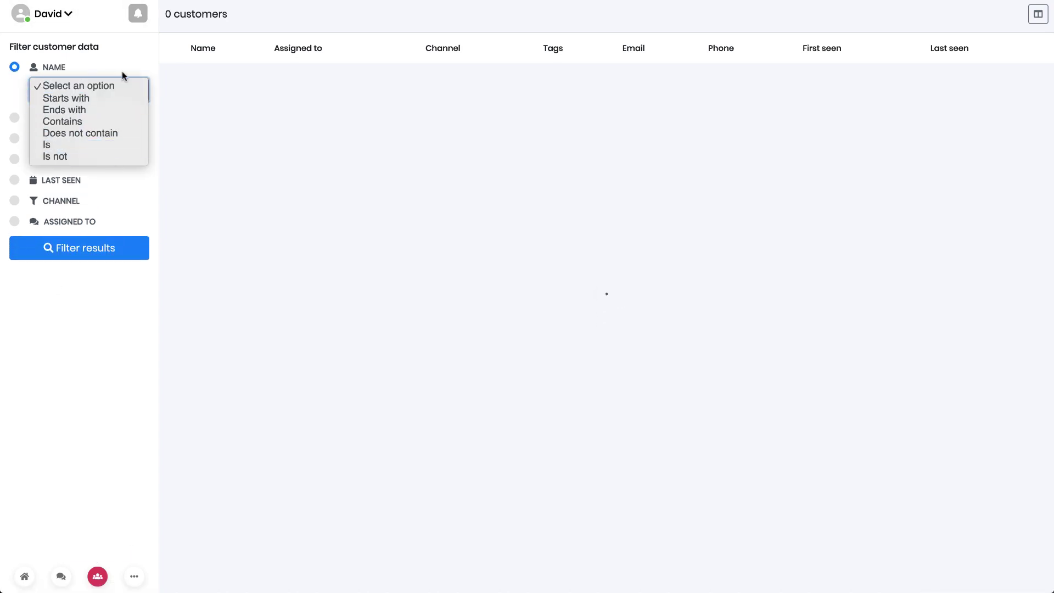
click(154, 99)
click(144, 94)
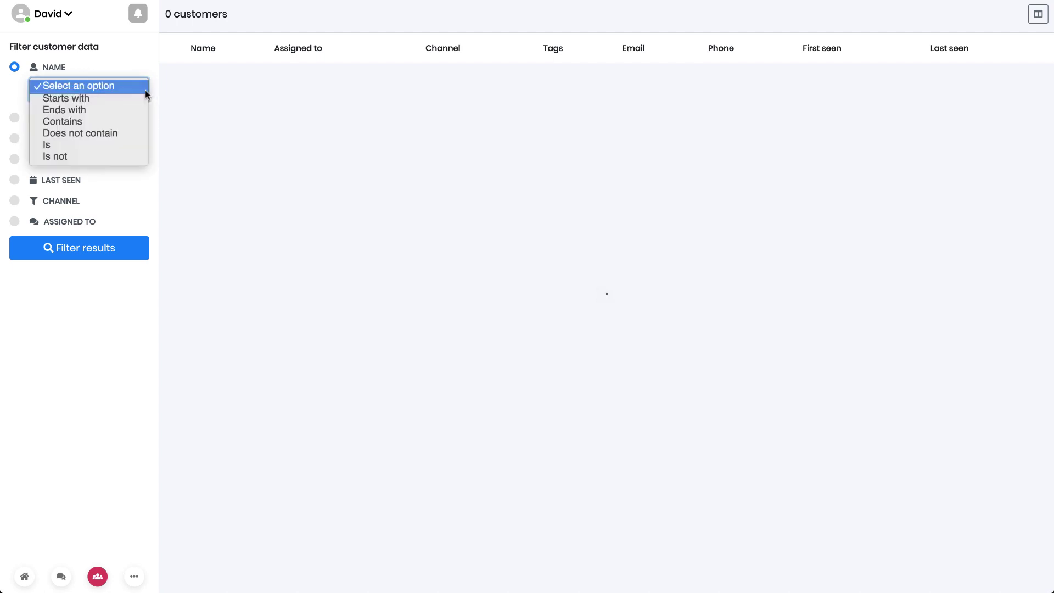
click(69, 83)
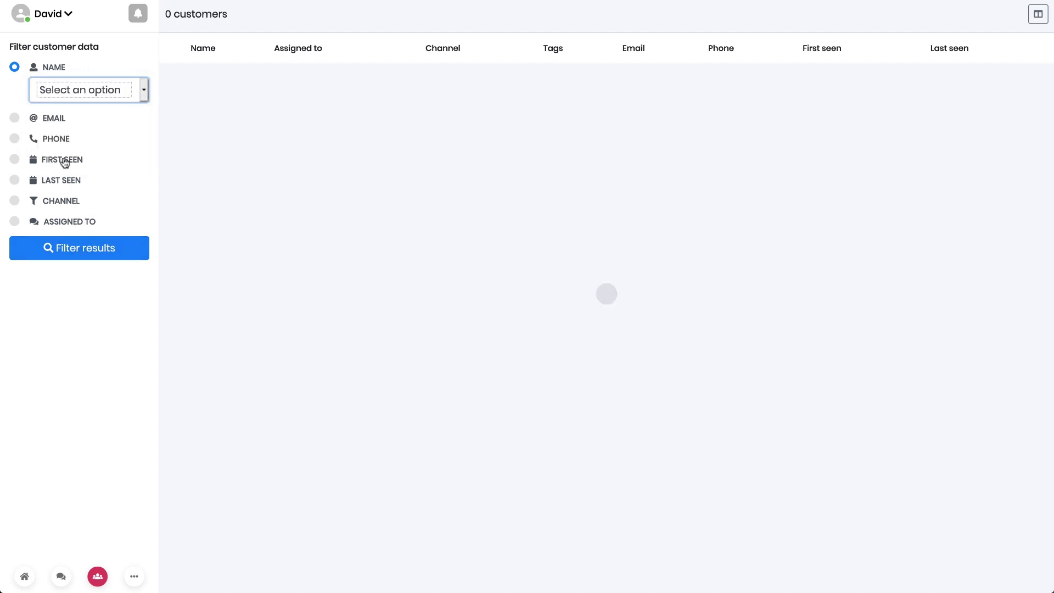
click(15, 118)
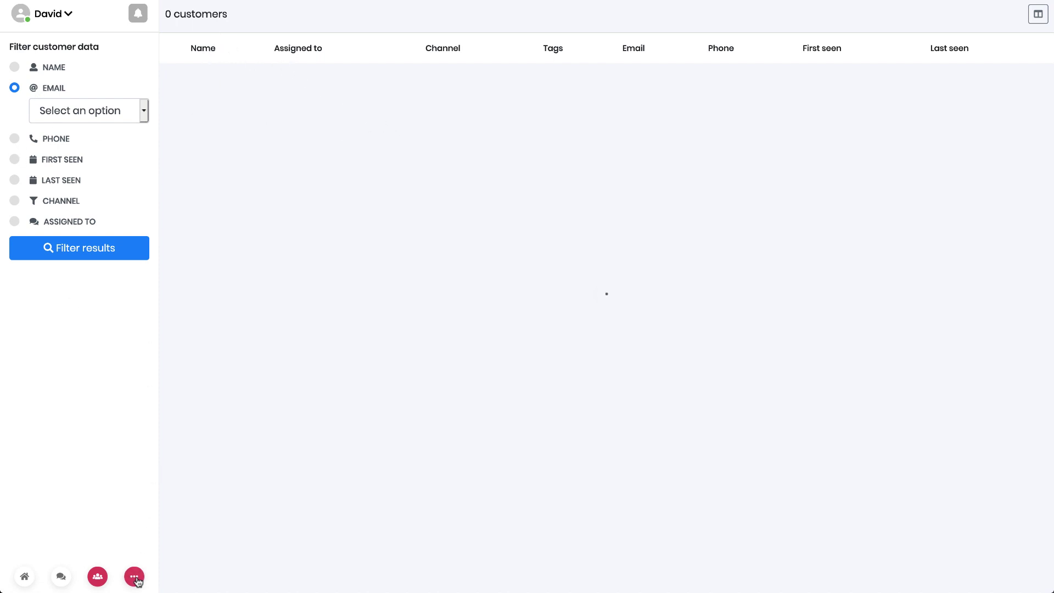
click(85, 254)
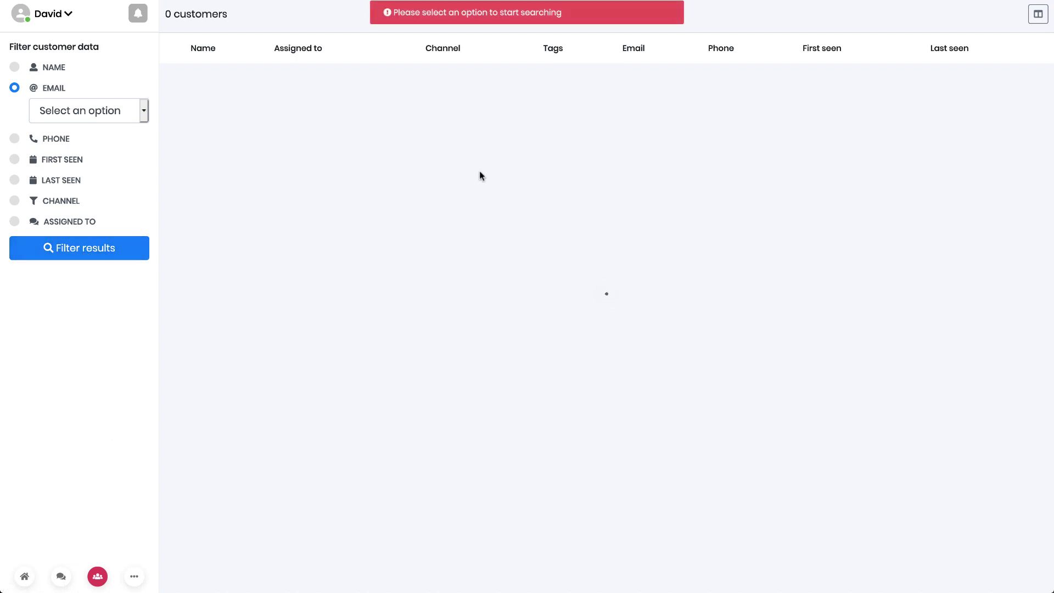
Check the visible table columns without changes, then open the Reports page
click(136, 577)
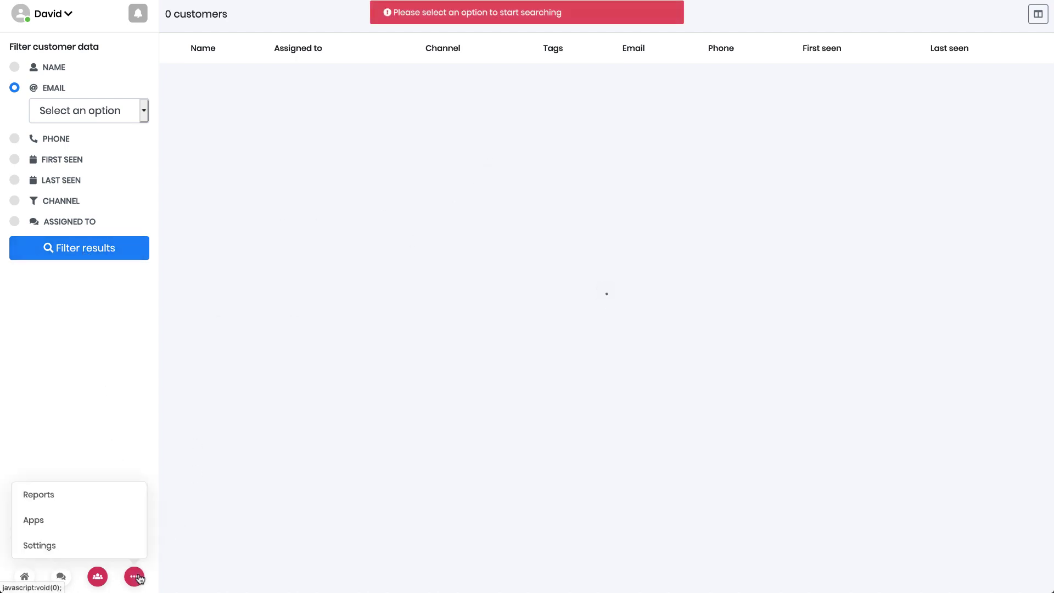
click(132, 359)
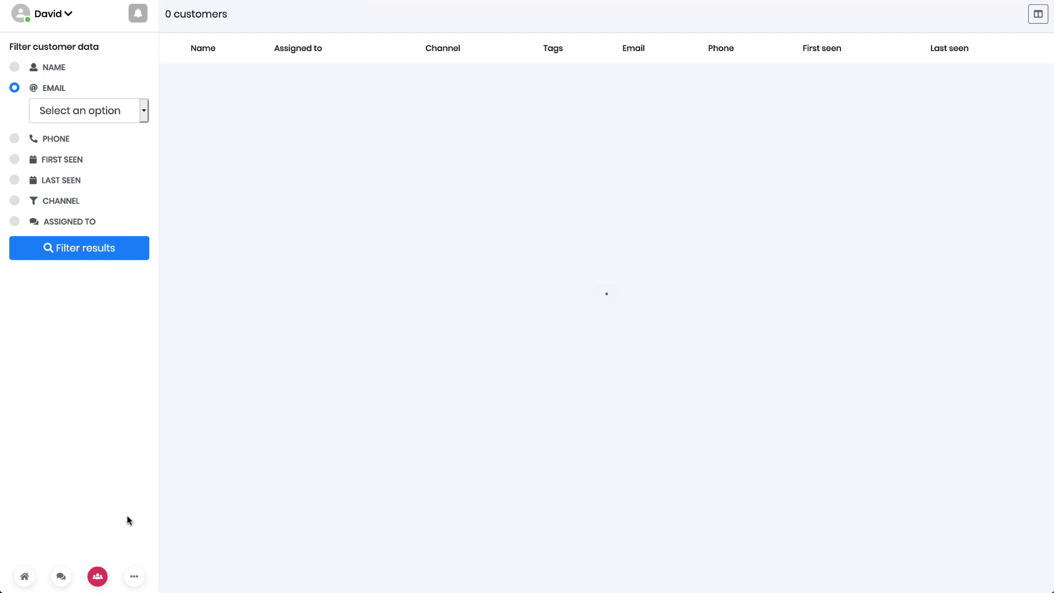
click(1037, 14)
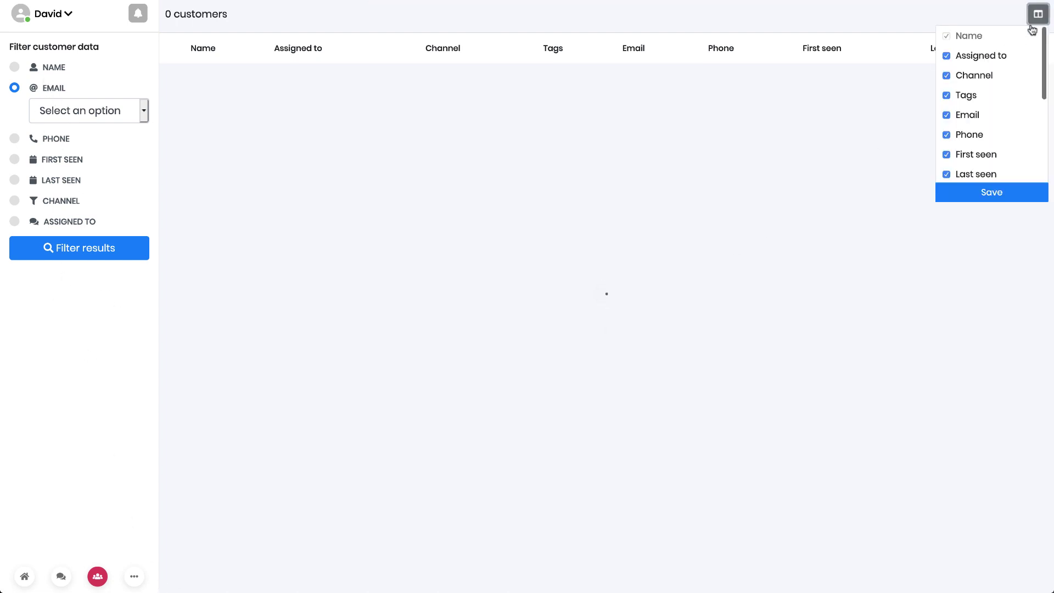
click(1034, 15)
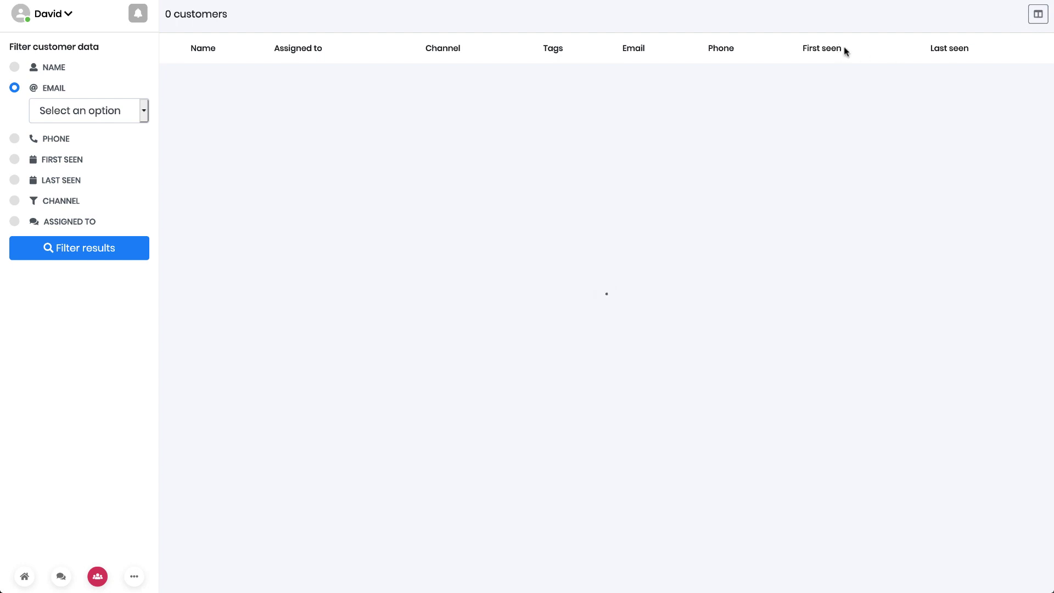
click(134, 577)
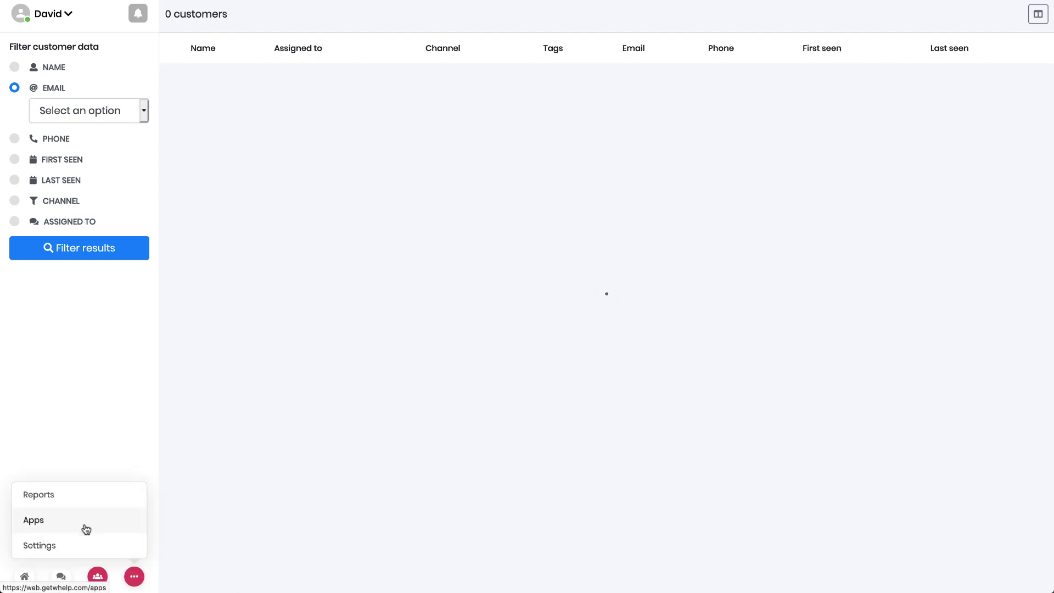
click(50, 497)
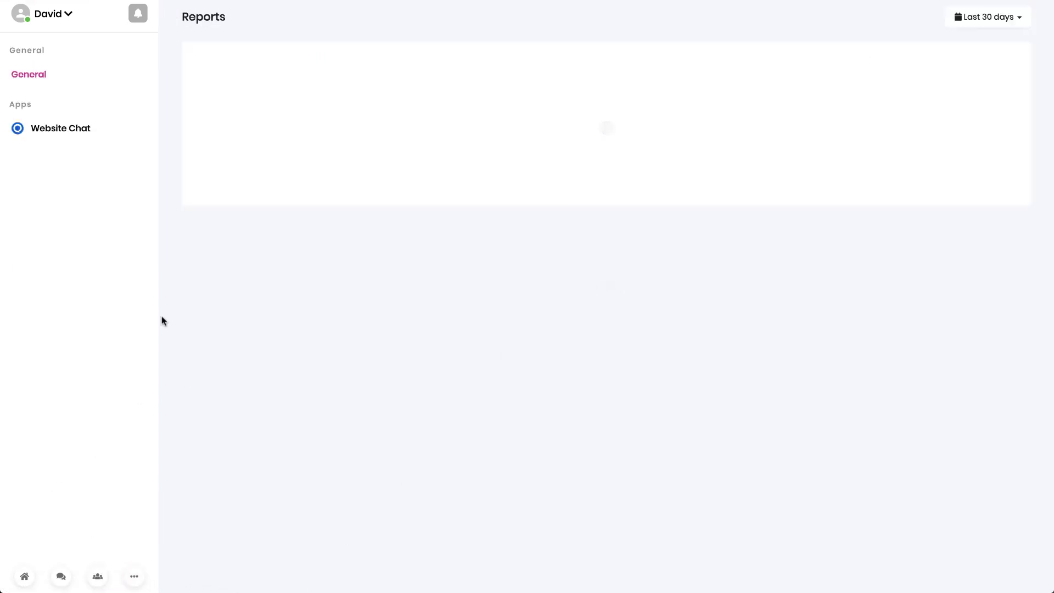
Visit the platform Settings, the Home dashboard and the My profile page
click(134, 576)
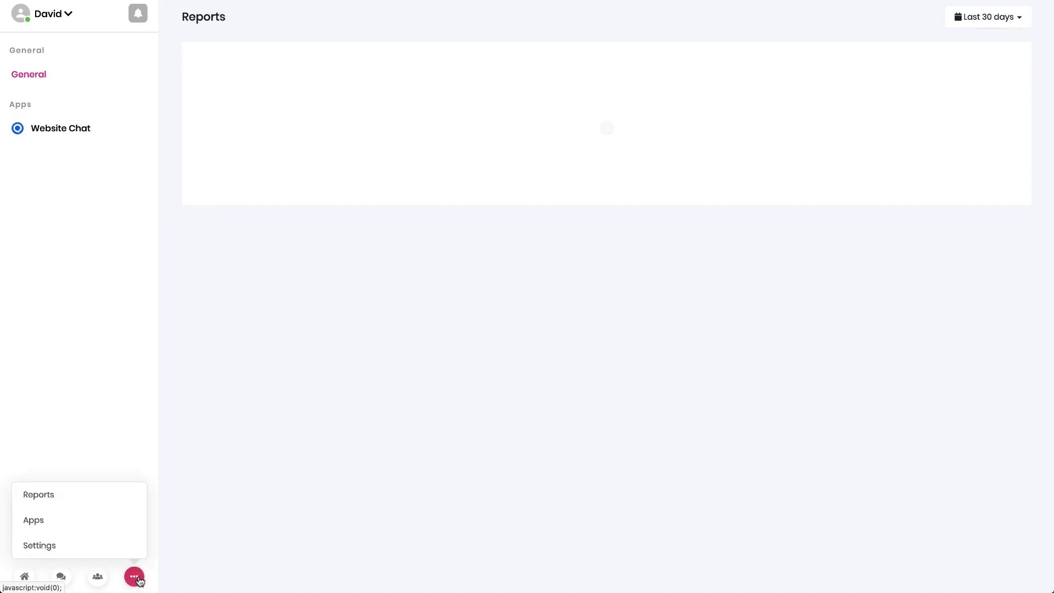
click(38, 551)
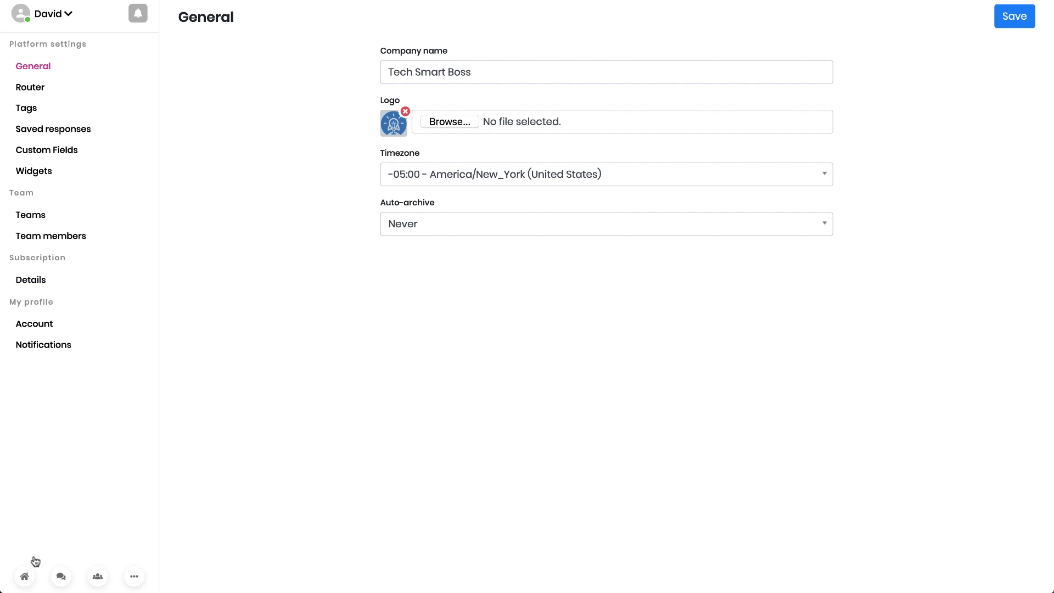
click(25, 577)
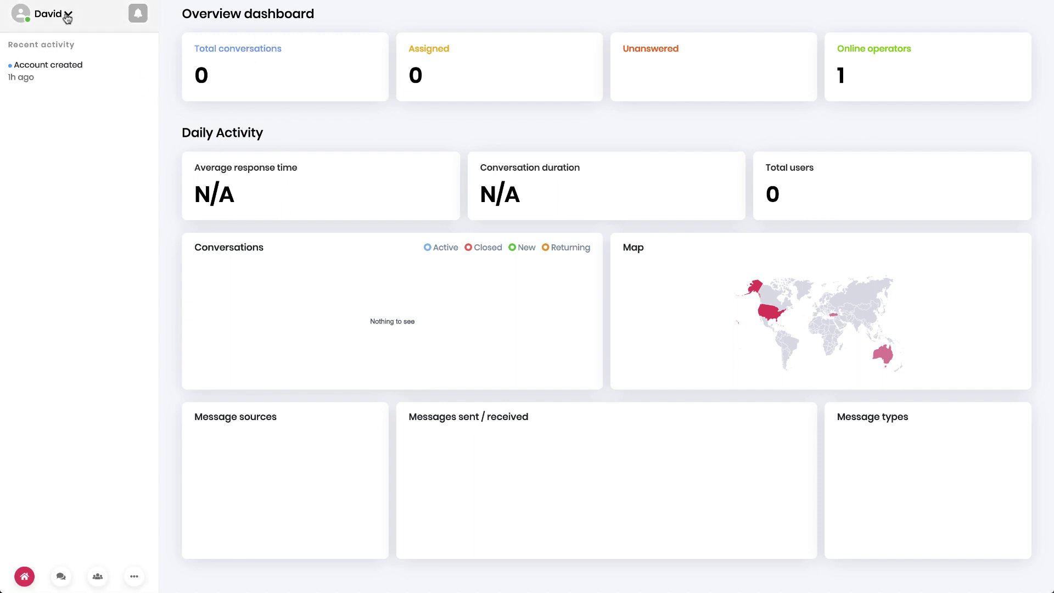
click(50, 15)
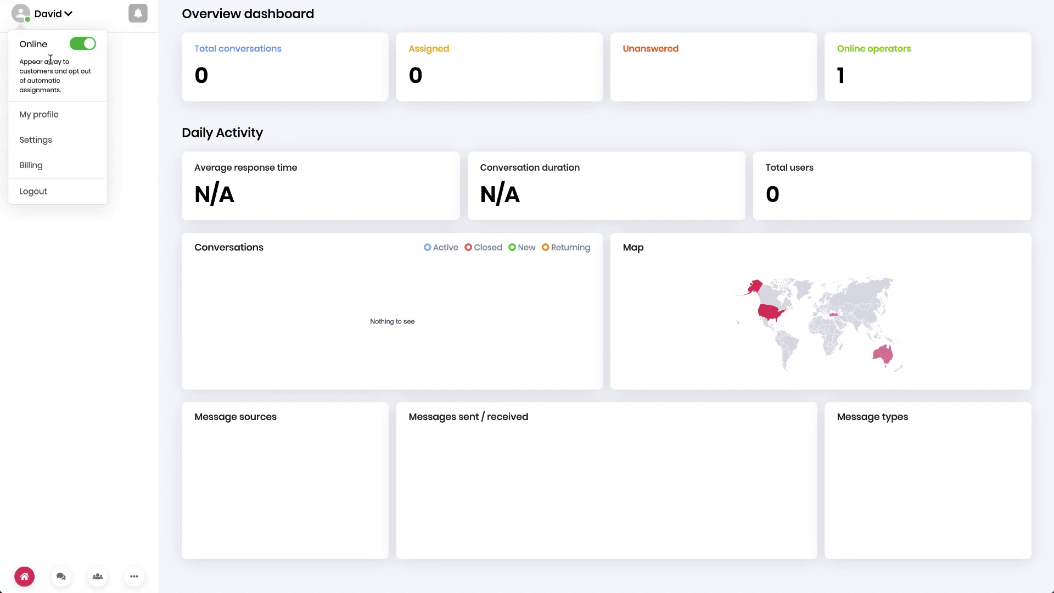
click(41, 116)
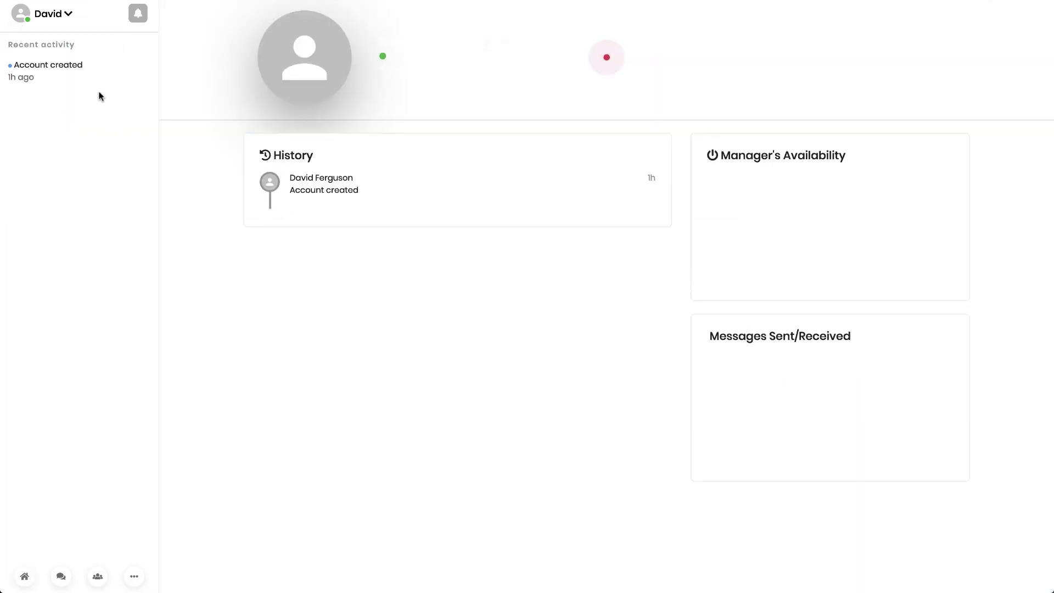
Open Apps from the ... menu and scroll through the integrations grid
click(133, 577)
click(34, 521)
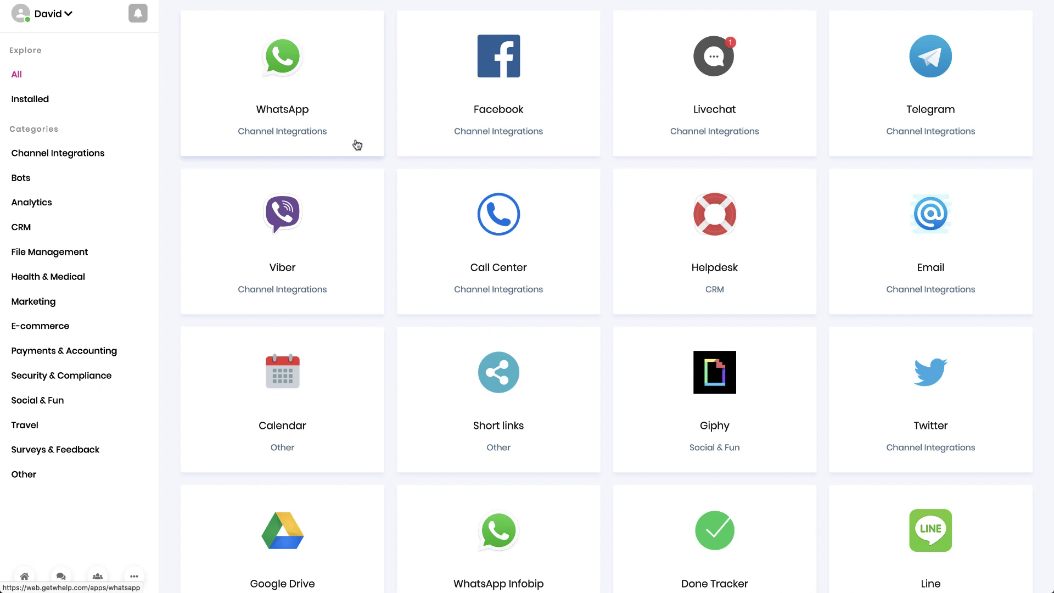
scroll(384, 203, down, 10)
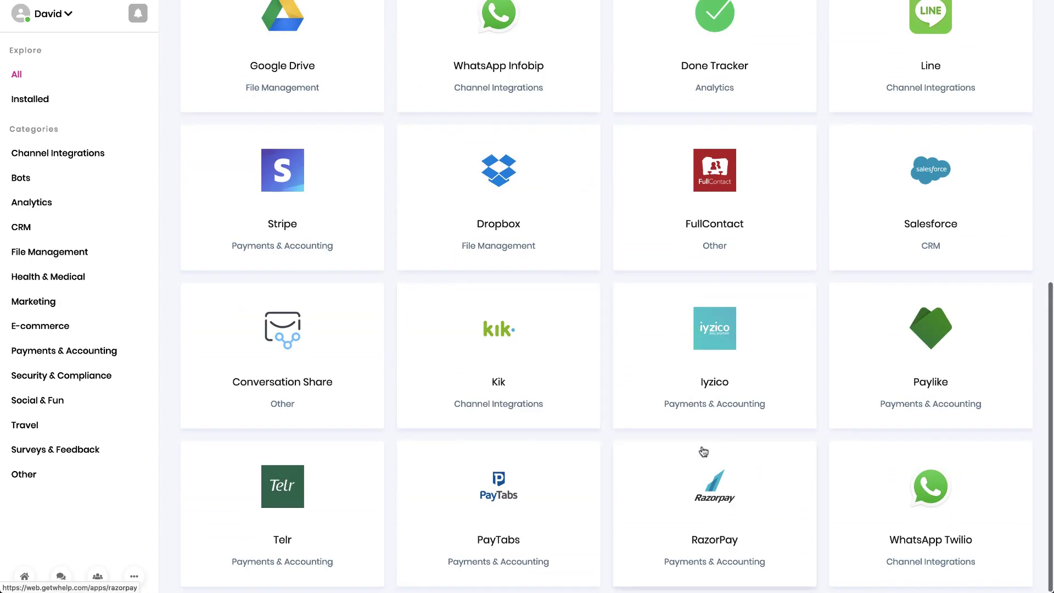
scroll(645, 272, up, 10)
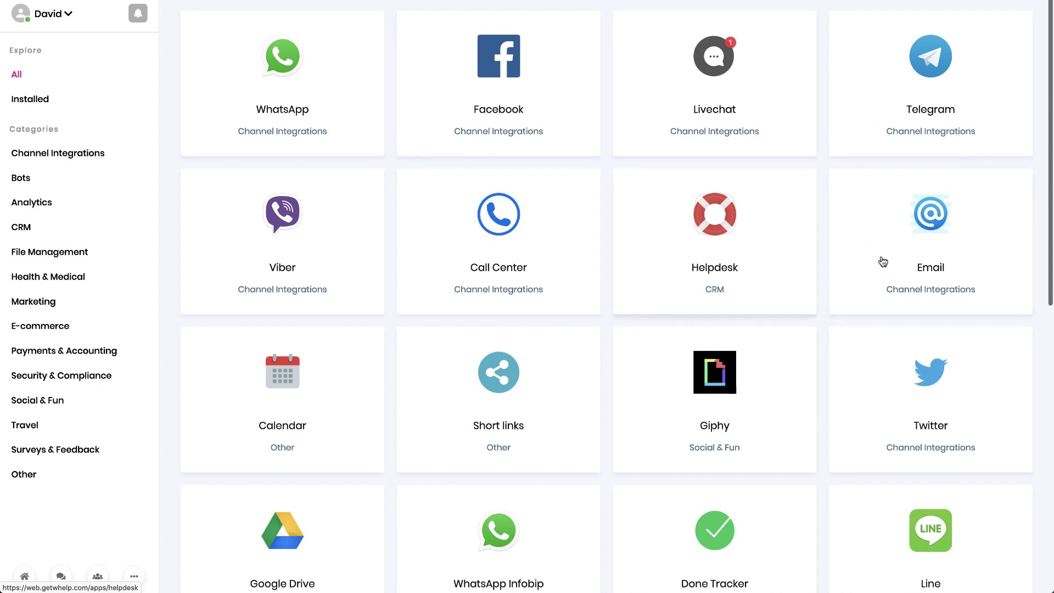
Connect the Email app and install it for the techsmartboss.com domain
click(930, 226)
click(88, 159)
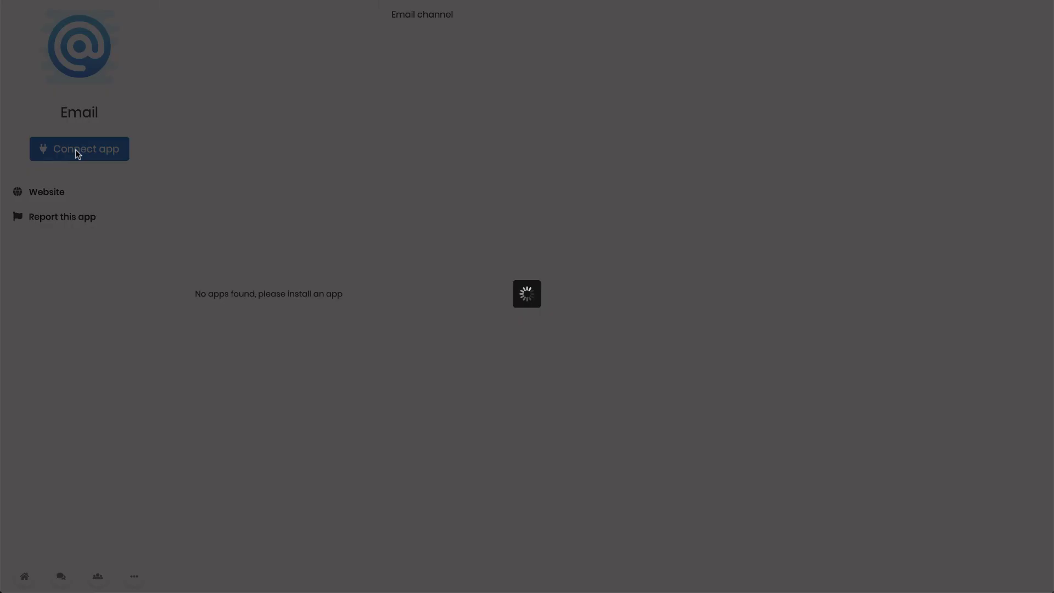
click(417, 280)
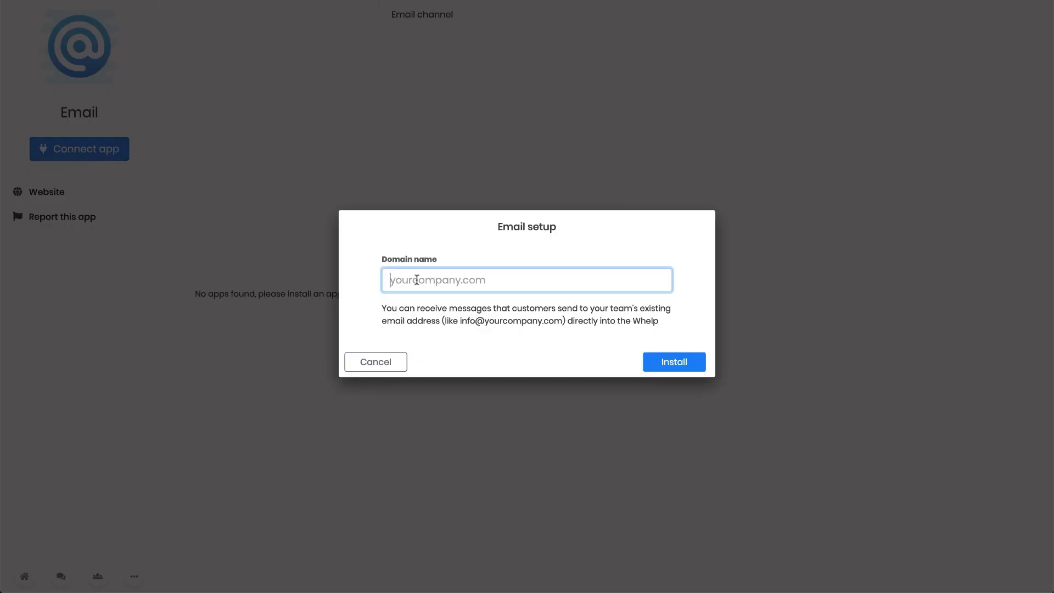
text(techsmartboss.com)
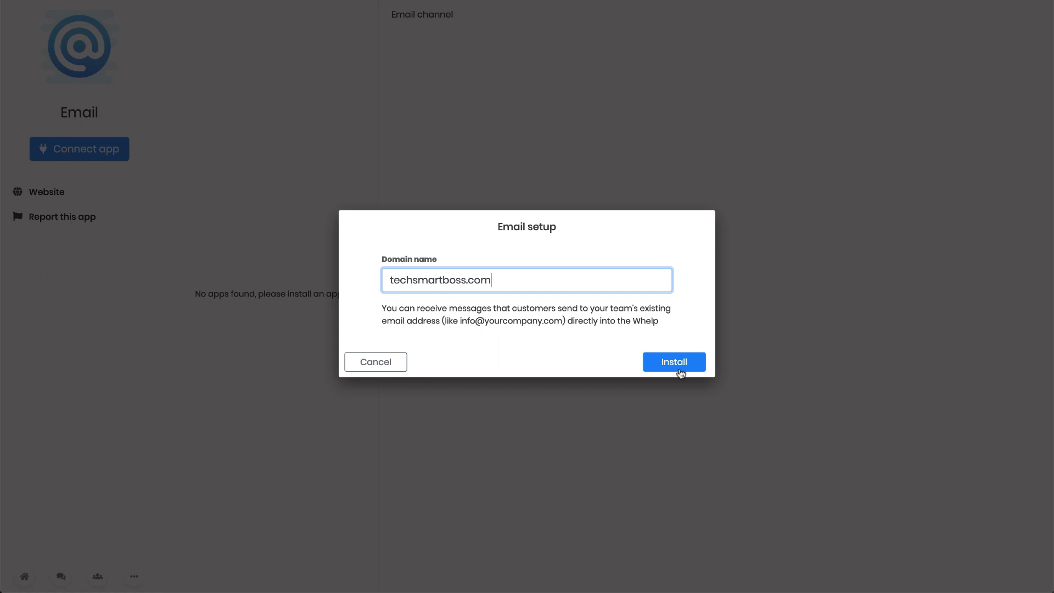
click(679, 368)
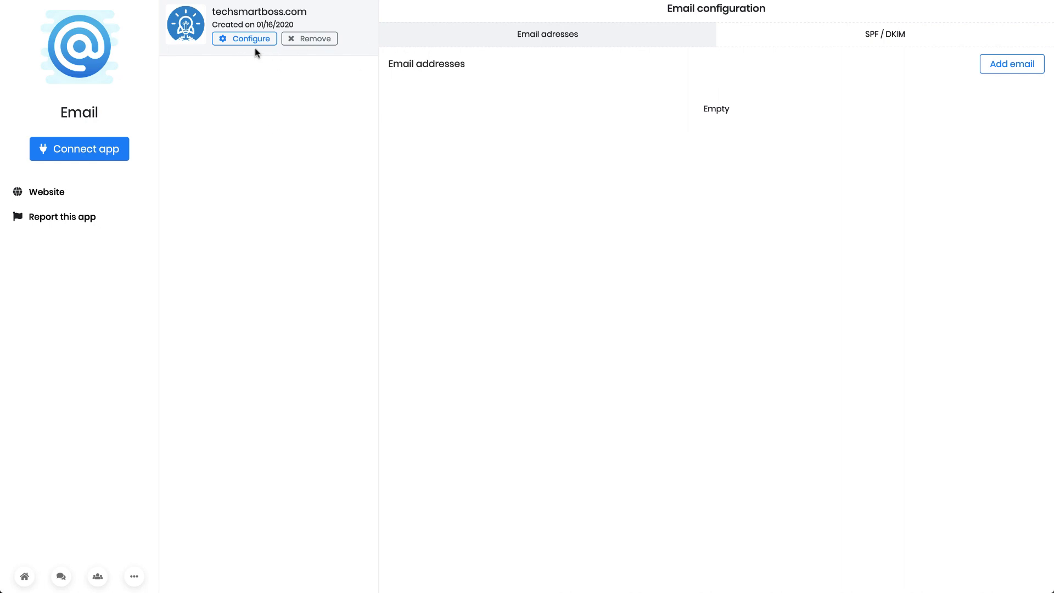
Add an 'info' mailbox on the domain assigned to All
click(1015, 68)
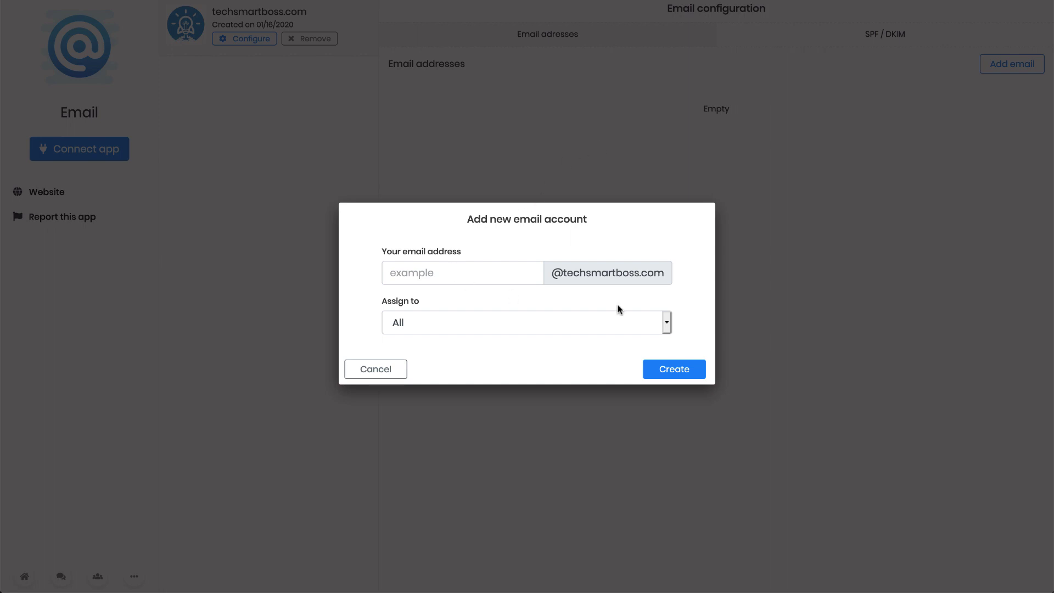
click(667, 328)
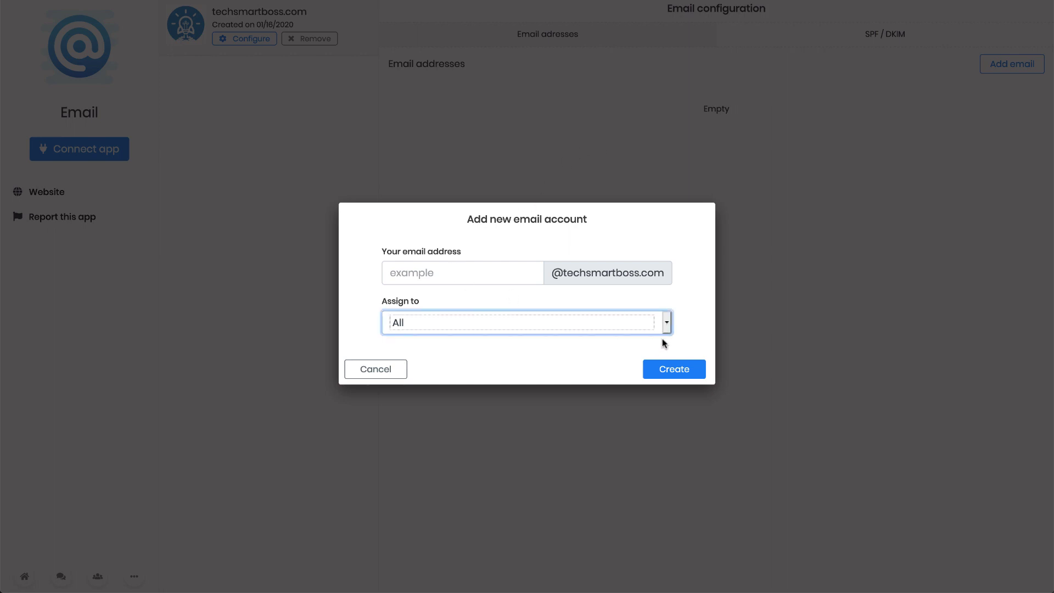
click(375, 369)
click(241, 39)
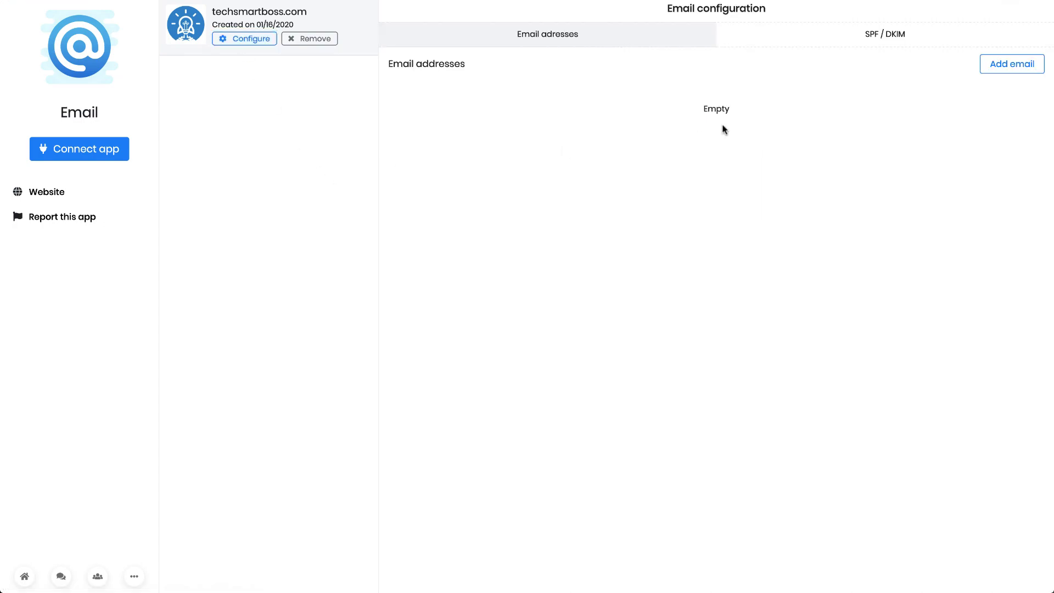
click(1013, 64)
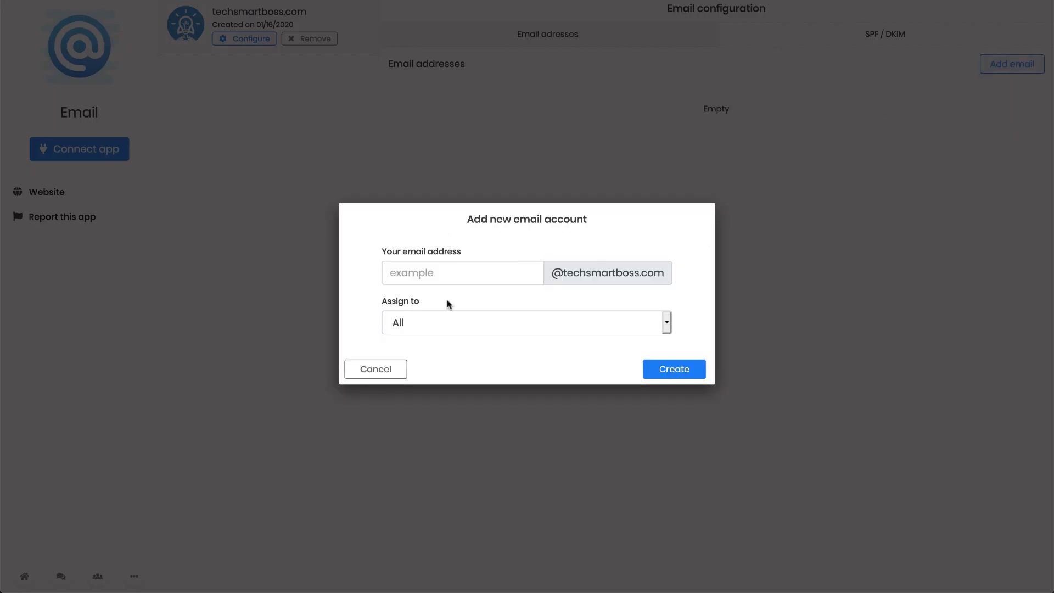
click(499, 276)
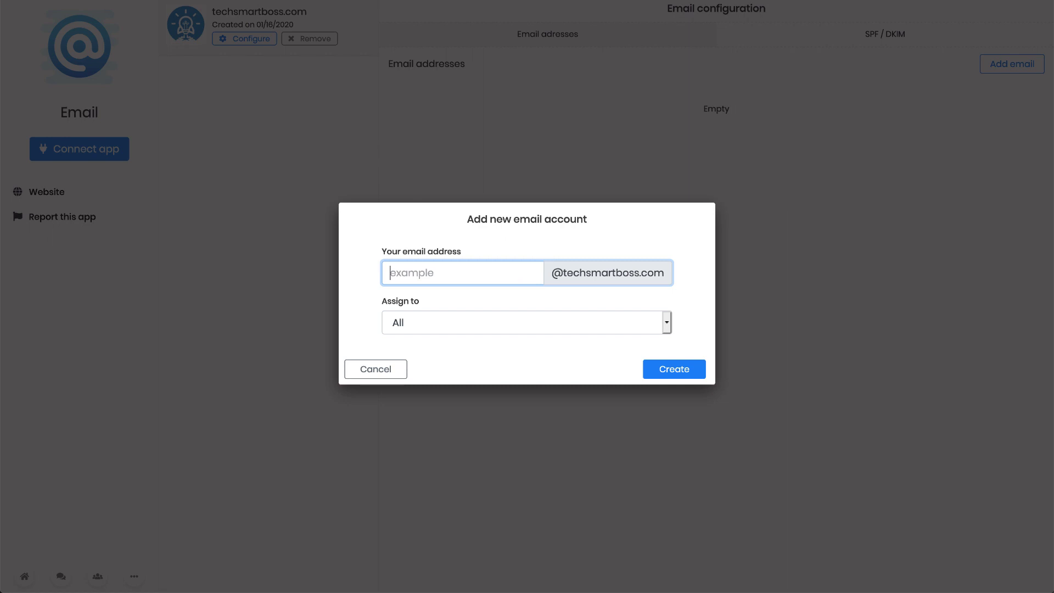
text(info)
click(667, 328)
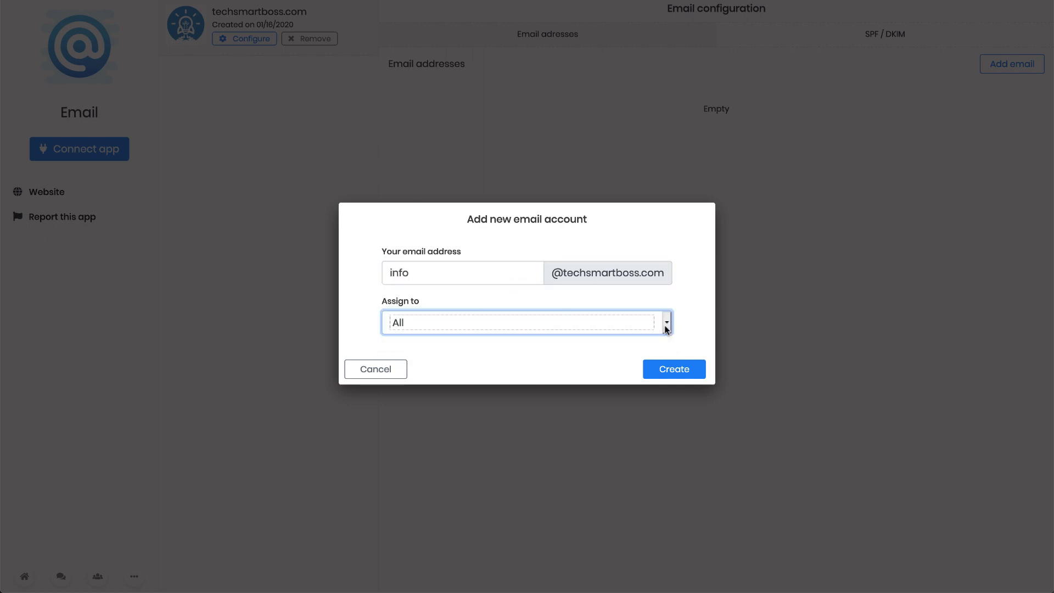
click(672, 378)
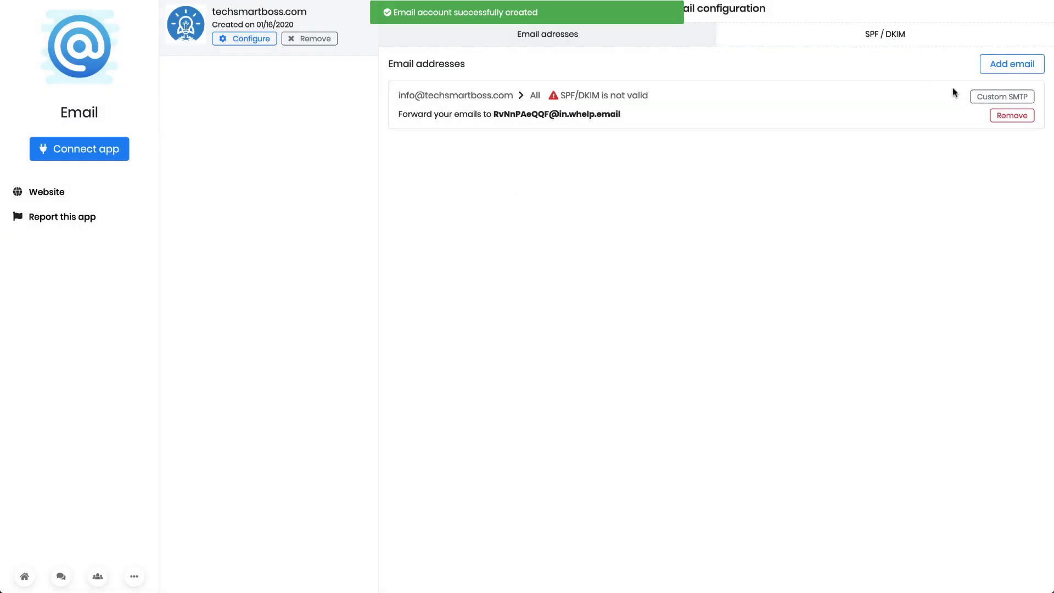
Review the Custom SMTP settings and cancel without changes
click(997, 98)
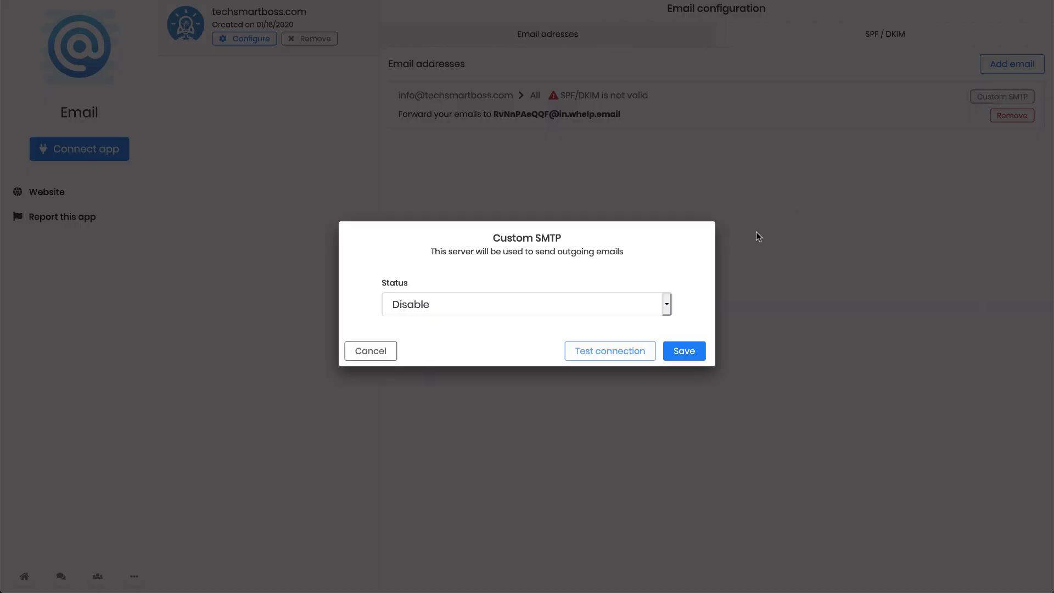
click(668, 309)
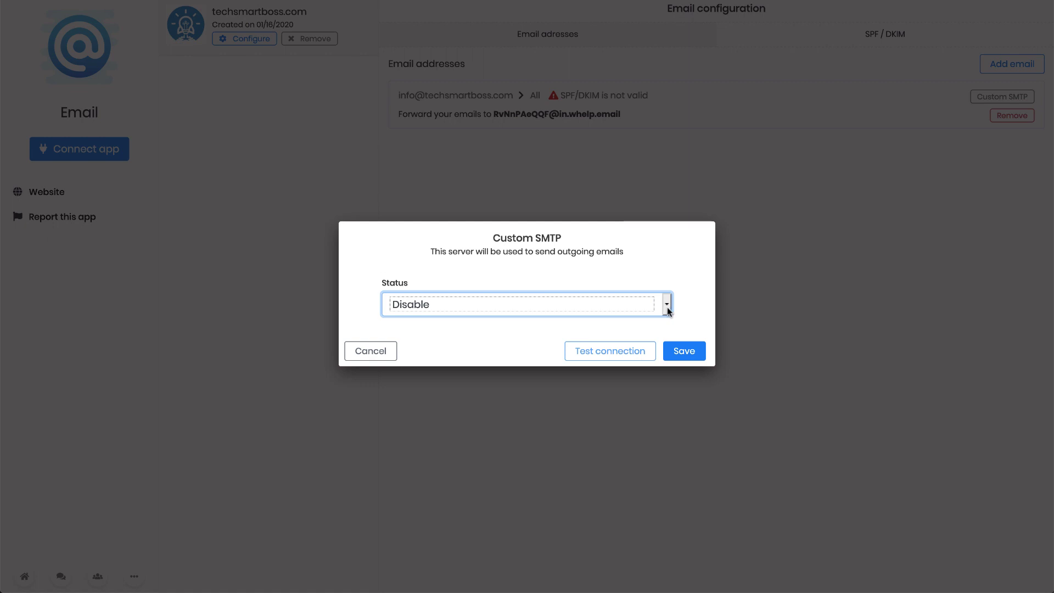
drag(517, 251, 595, 250)
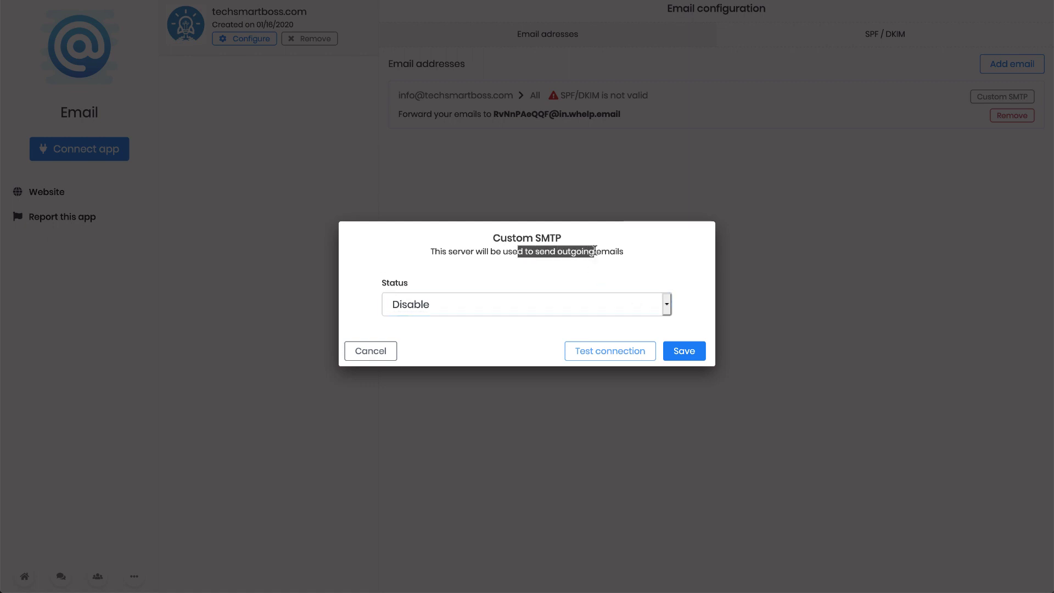
click(435, 304)
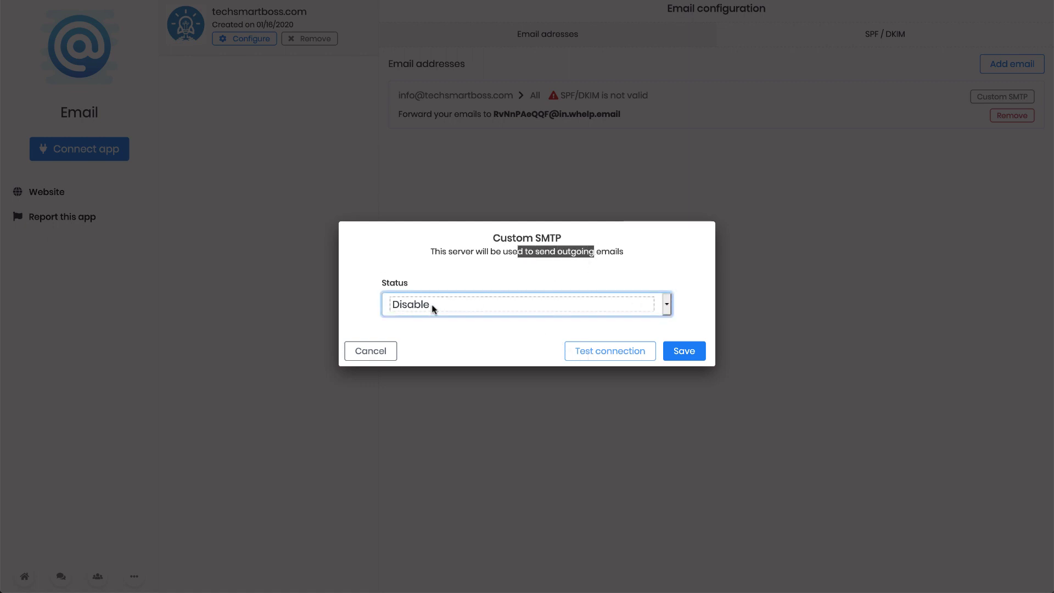
click(379, 350)
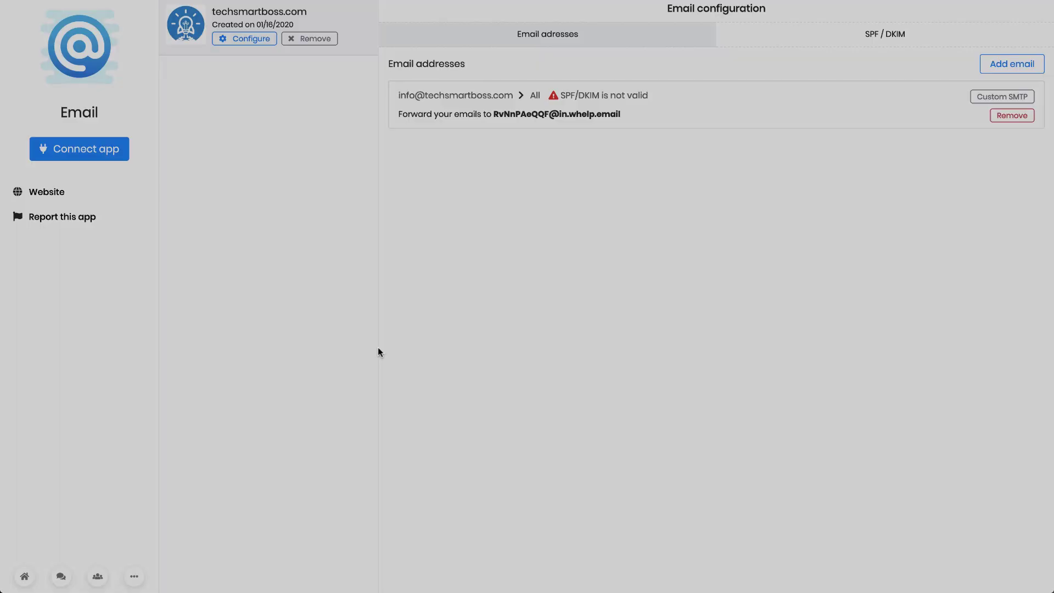